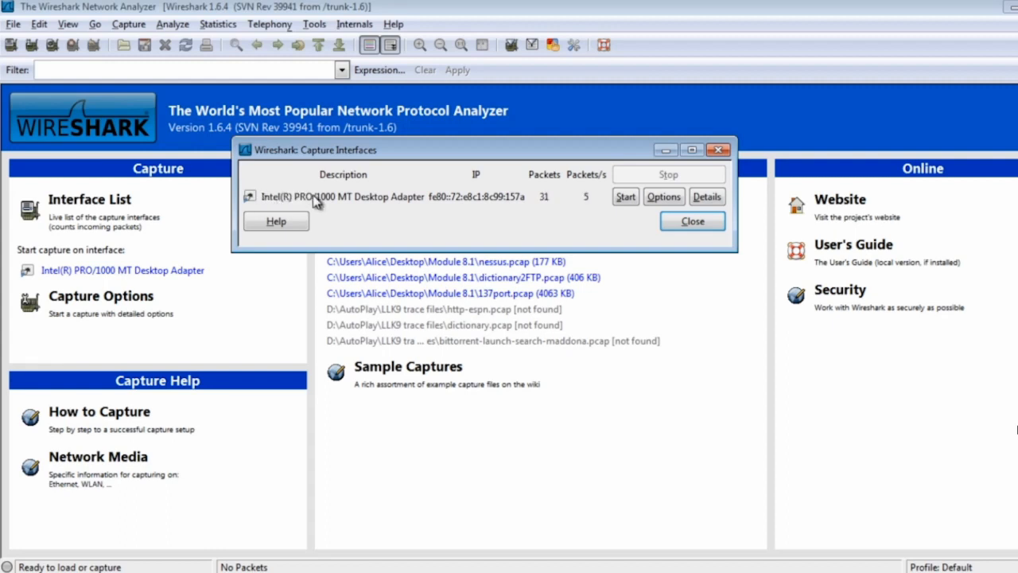
Step: Open the capture options for the Intel(R) PRO/1000 MT Desktop Adapter from the list of capture interfaces
drag(572, 151, 566, 145)
click(666, 192)
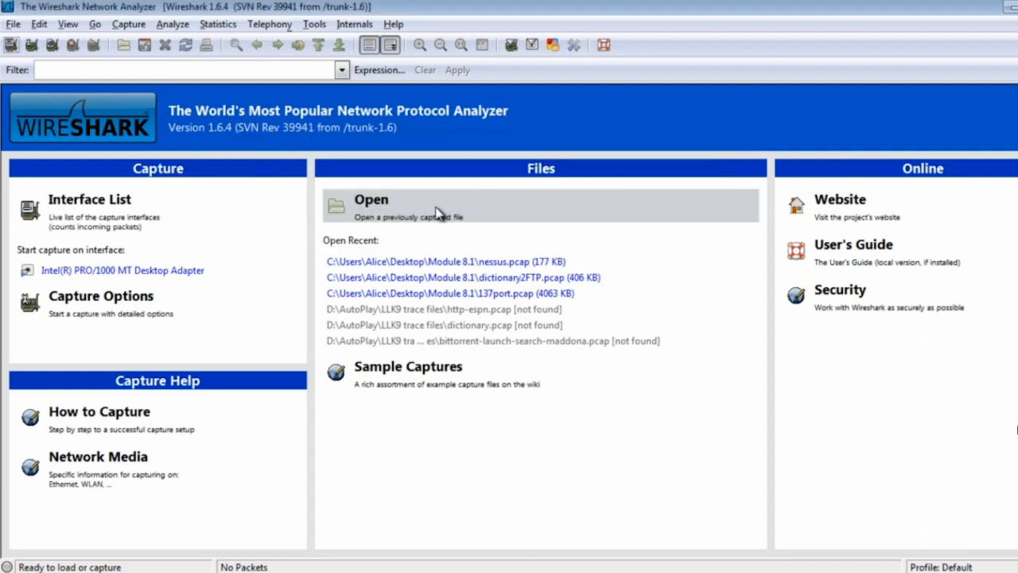
drag(434, 156, 560, 81)
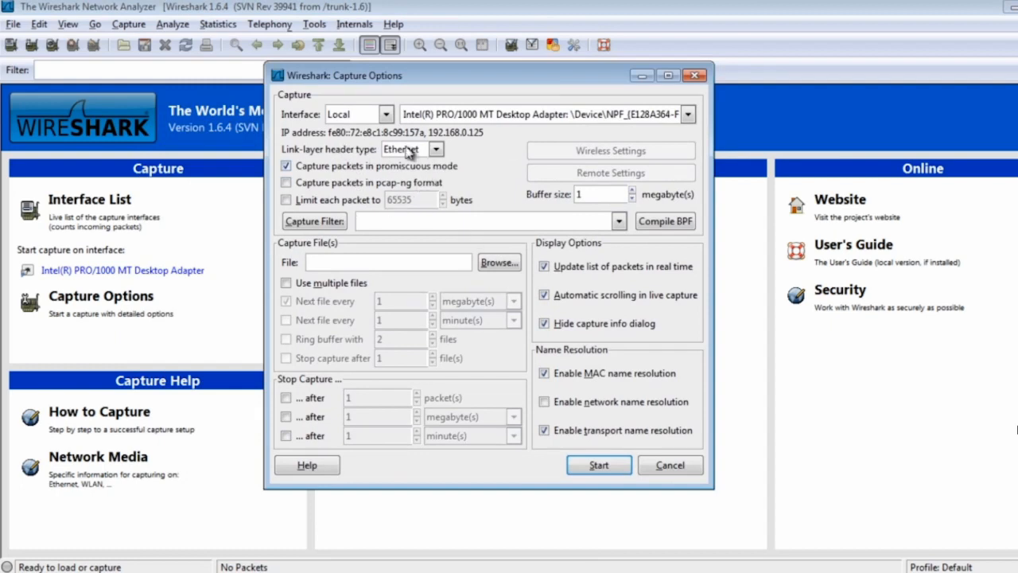
Step: Review the local and remote interface choices and the available link-layer header types in the capture options
click(386, 115)
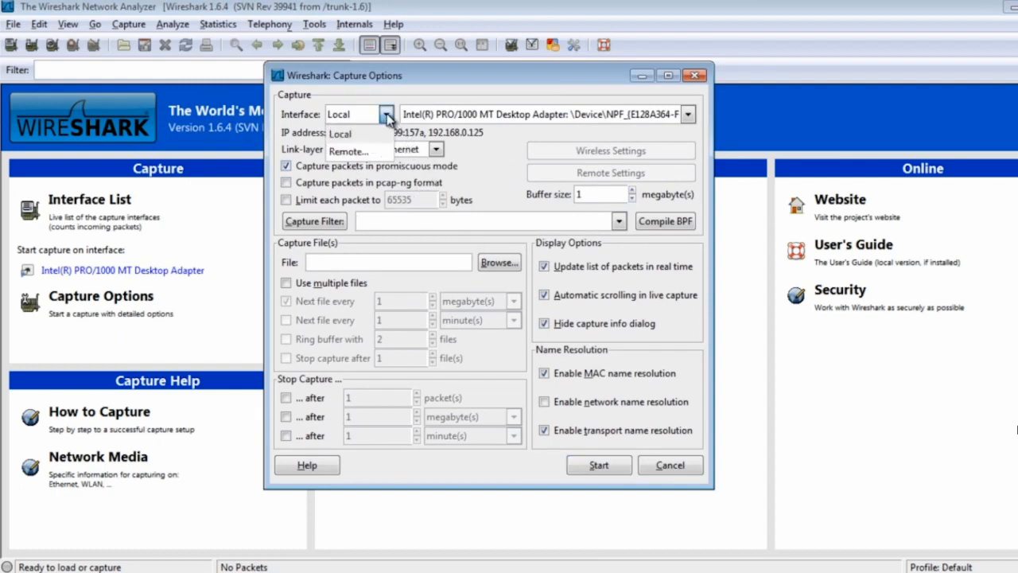
click(387, 115)
click(387, 115)
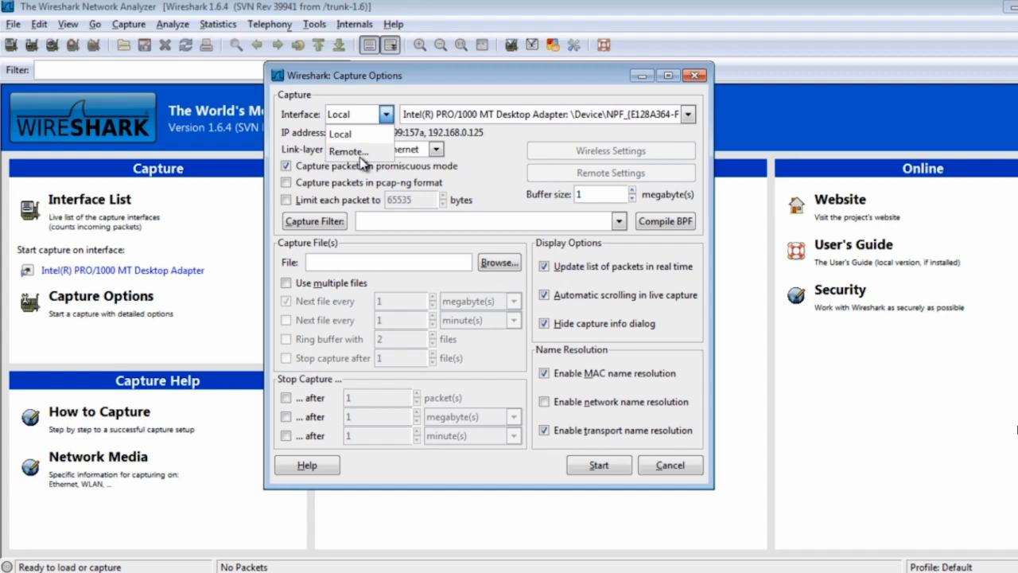
click(427, 93)
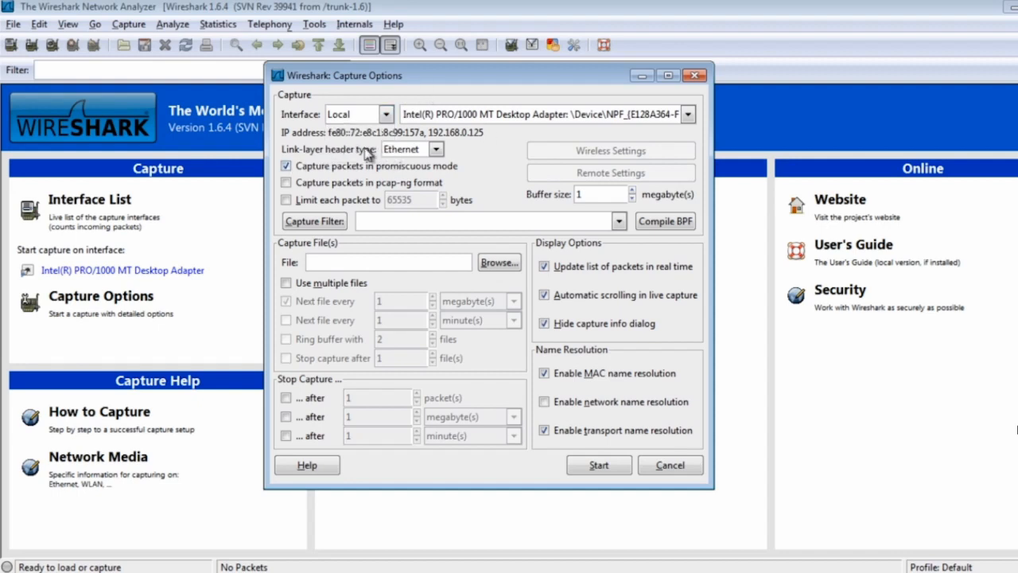
click(418, 150)
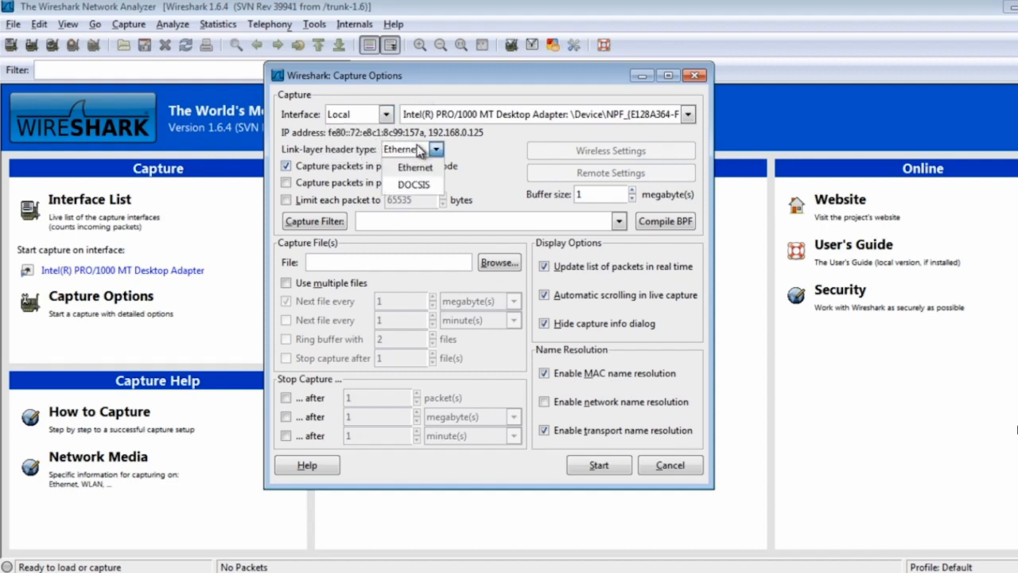
click(420, 153)
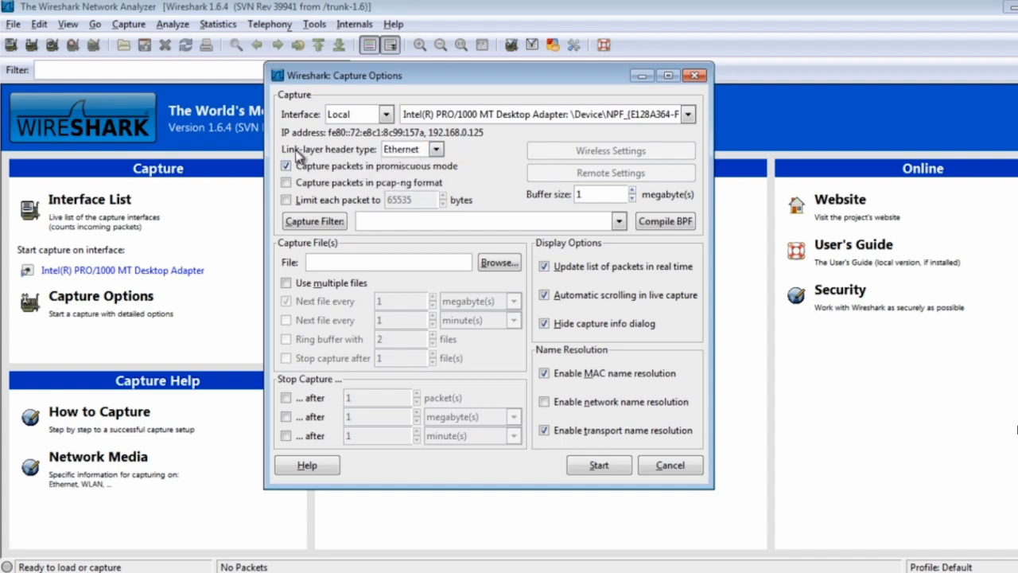
Step: Try enabling multiple capture files with the file-size rollover turned off in the capture options
mouse_move(361, 170)
mouse_move(340, 288)
drag(600, 80, 586, 83)
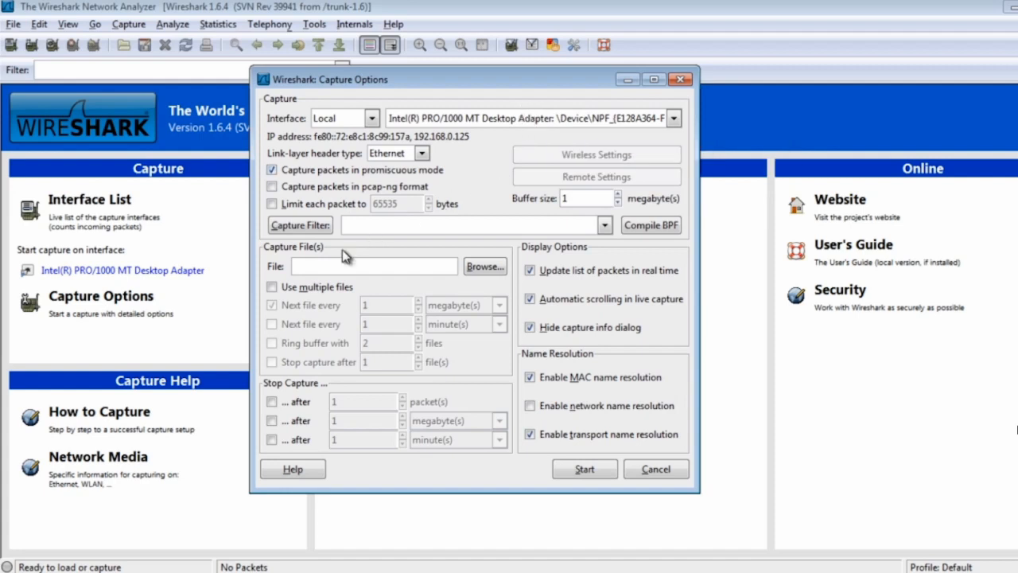
click(326, 269)
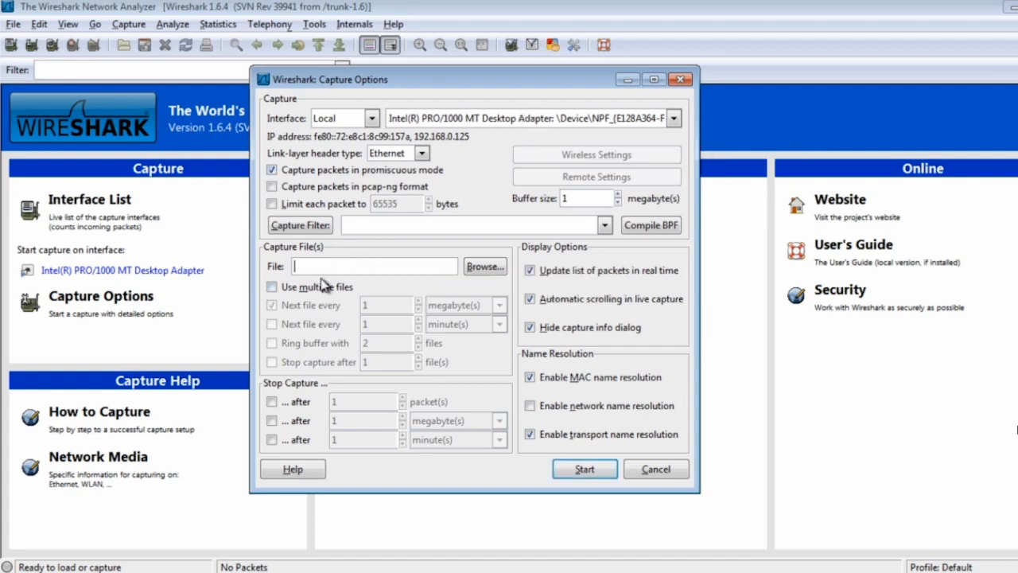
double_click(274, 290)
click(273, 287)
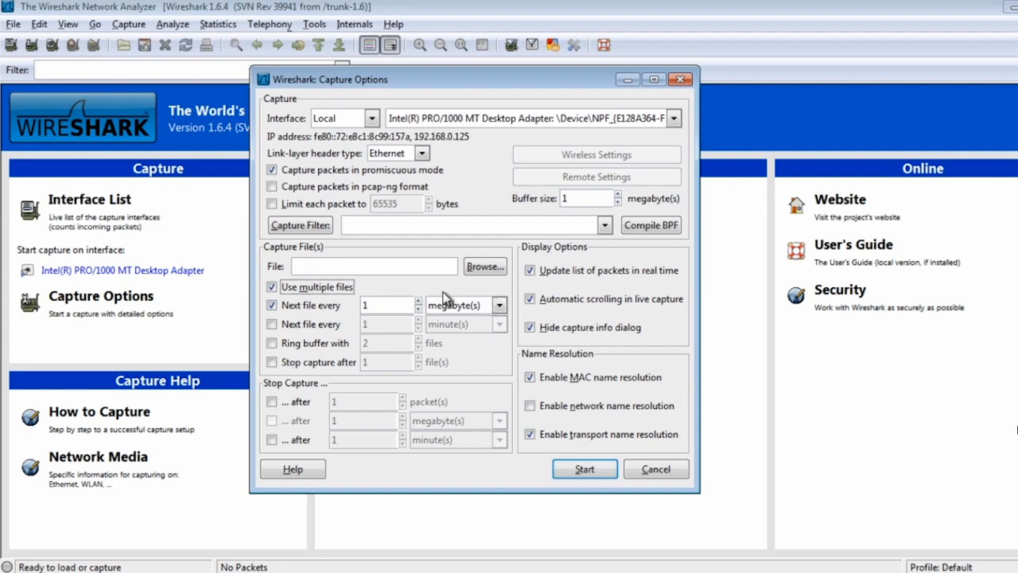
click(284, 308)
click(285, 288)
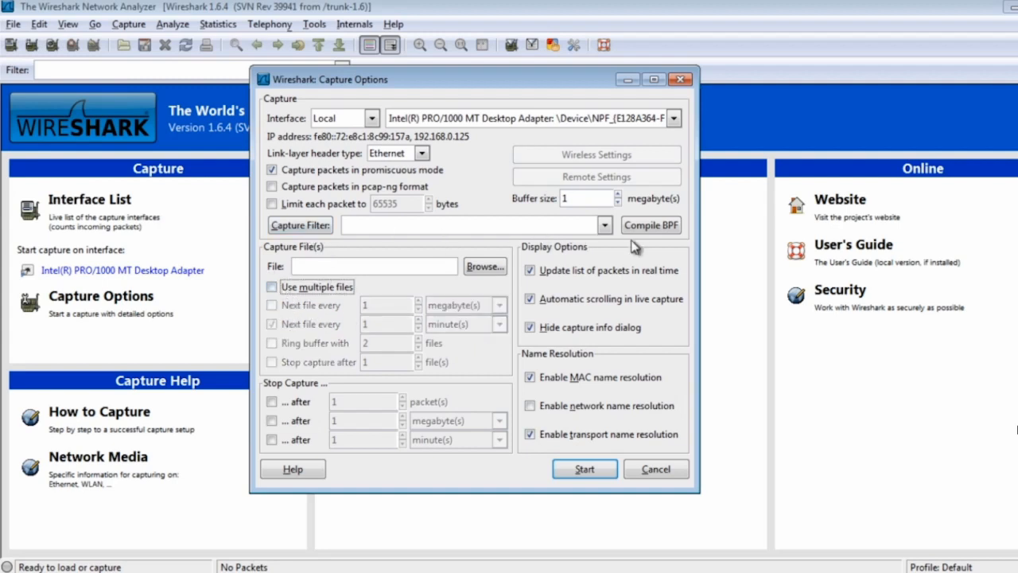
Step: Examine the predefined capture filters, including HTTP TCP port (80) and IP address 192.168.0.1, without applying one
click(324, 226)
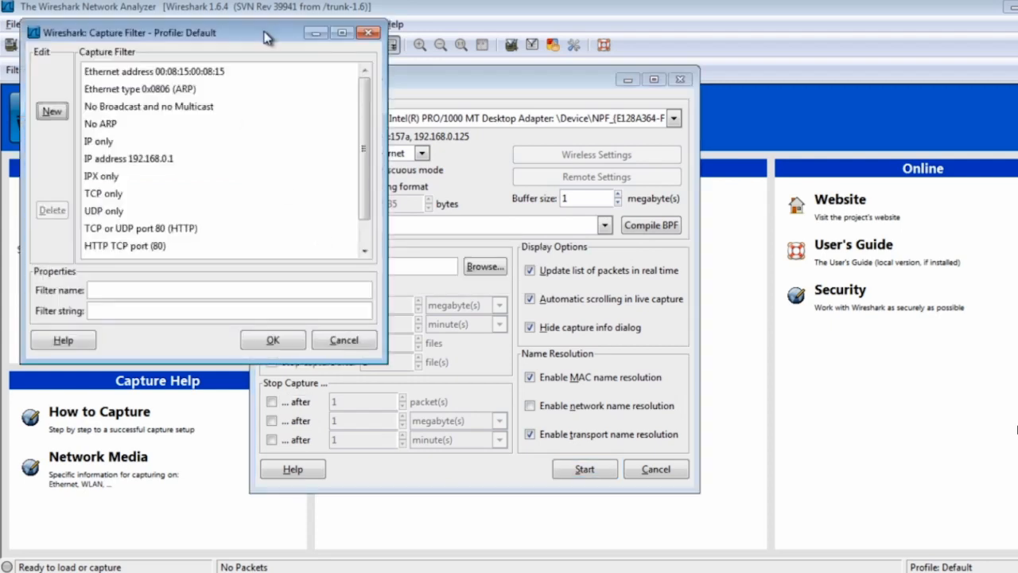
drag(266, 38, 481, 101)
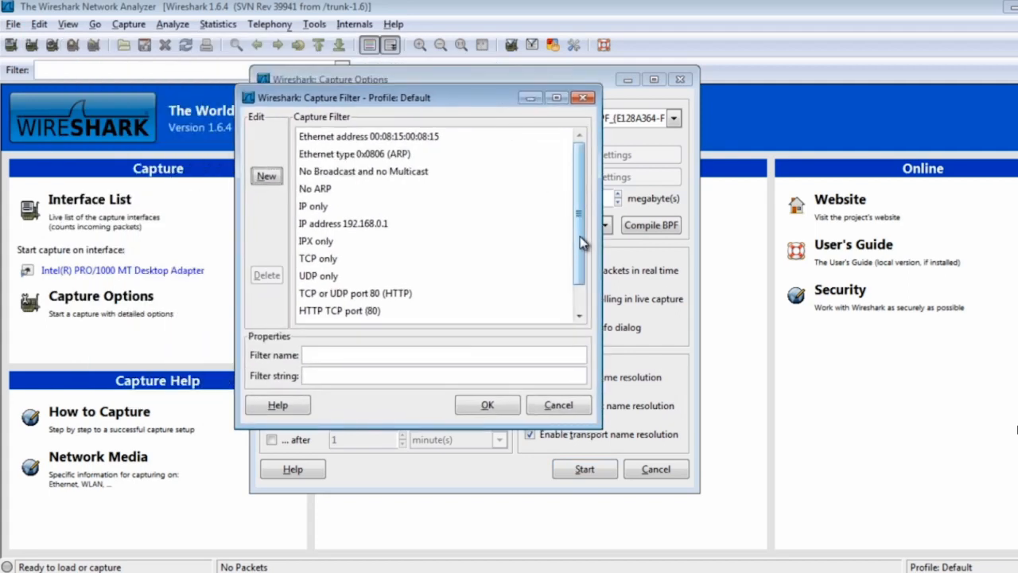
mouse_move(582, 242)
mouse_down()
mouse_move(589, 312)
mouse_move(593, 186)
mouse_move(585, 275)
mouse_move(585, 237)
mouse_up()
click(328, 311)
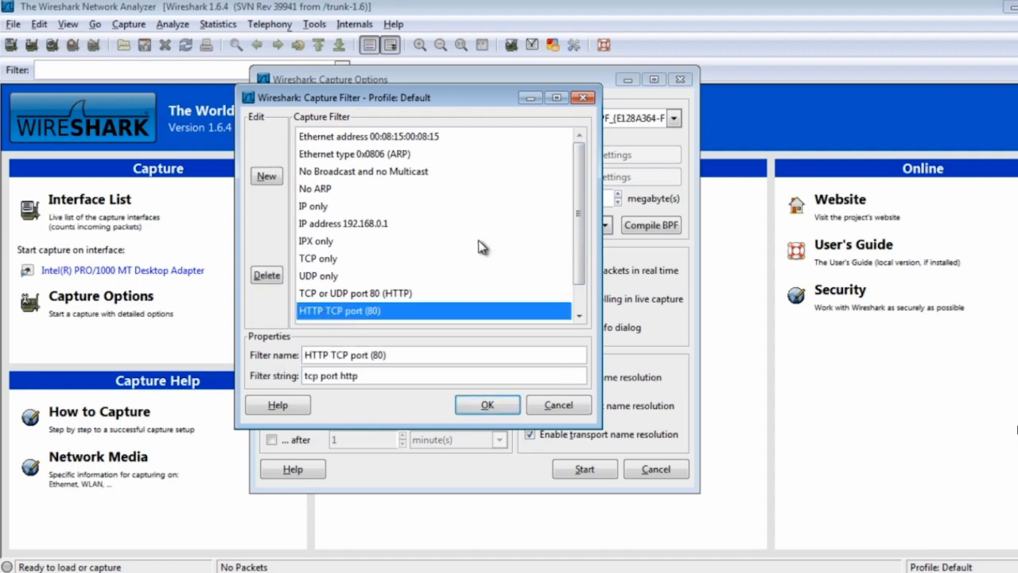
click(360, 225)
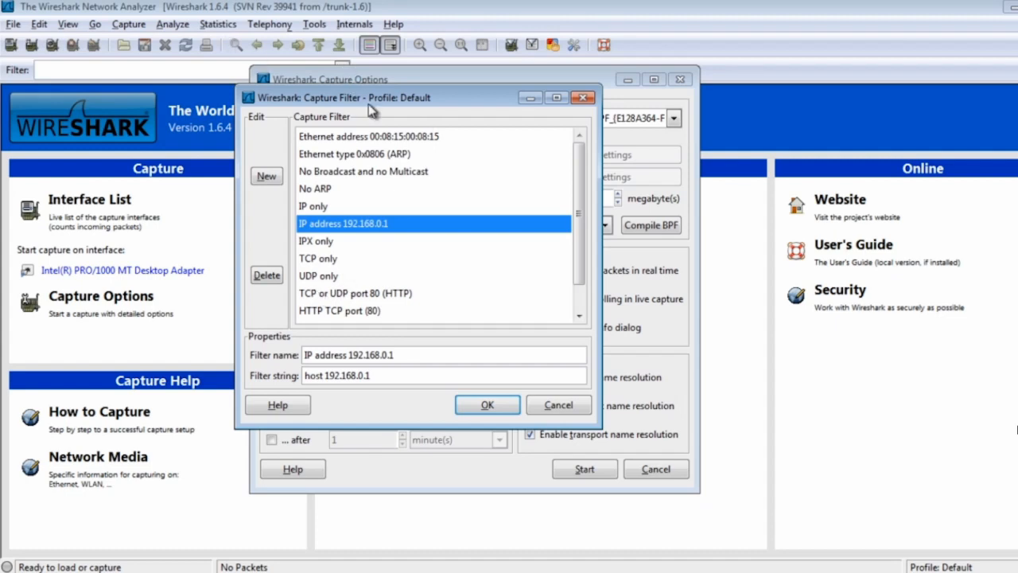
drag(386, 99, 473, 115)
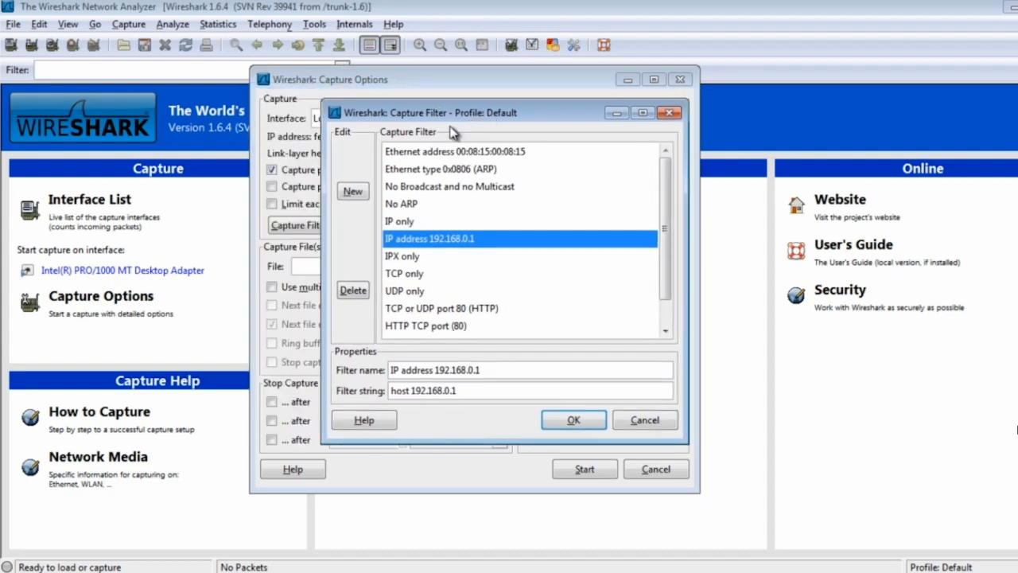
click(656, 421)
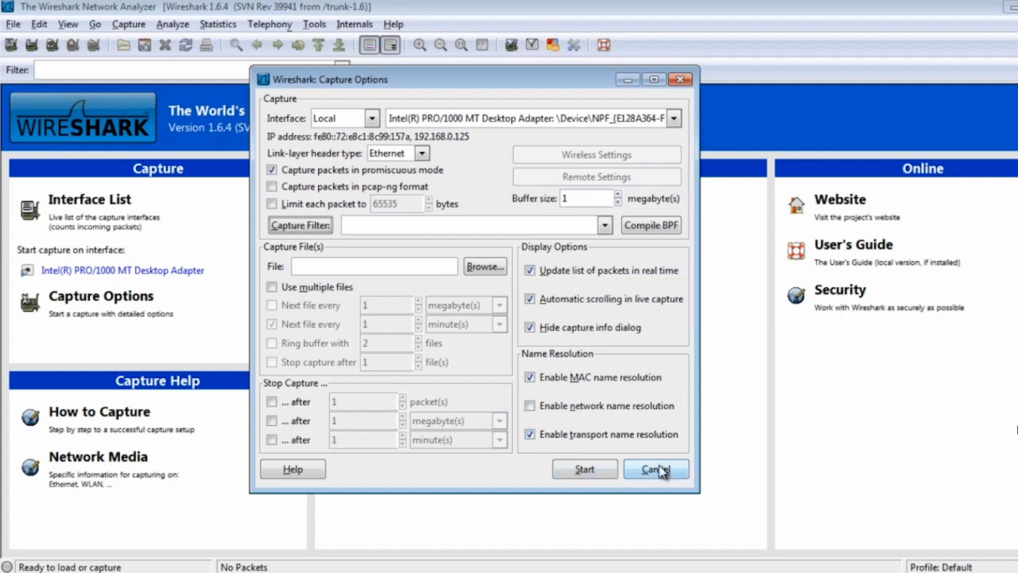
Step: Start the live capture and select packet 8, the HTTP/XML response near the beginning of the packet list
click(601, 473)
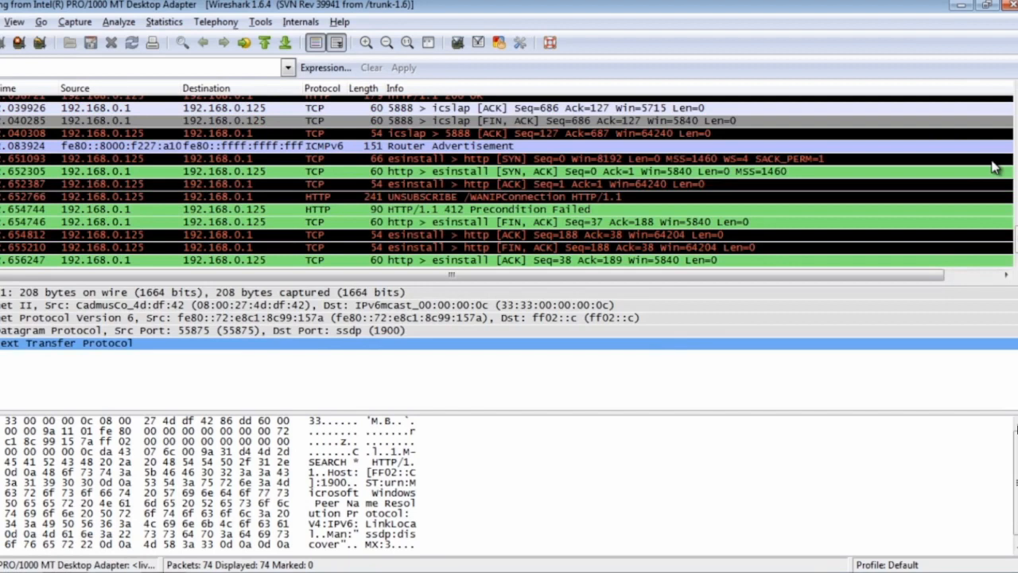
drag(1016, 239, 1015, 108)
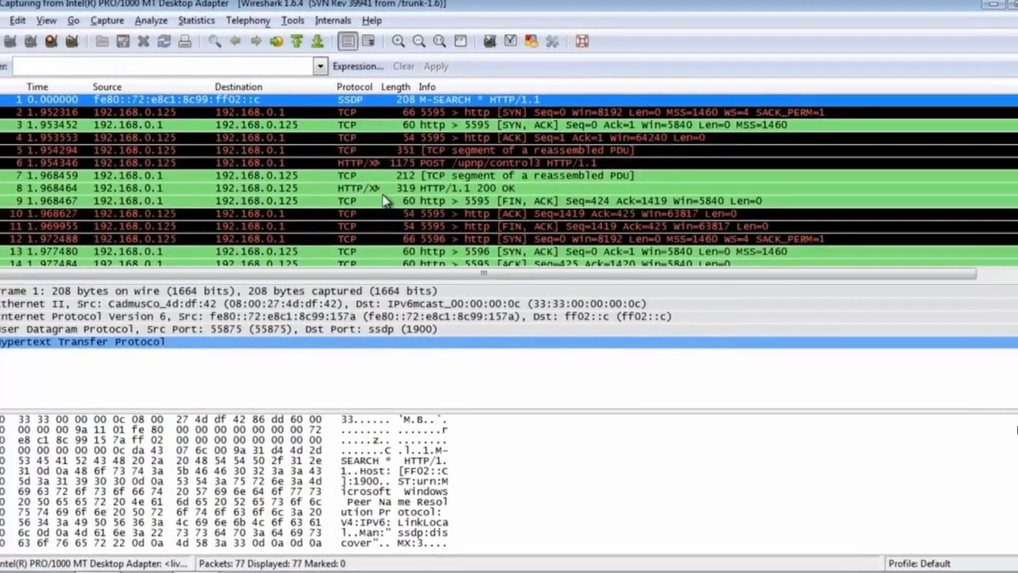
click(384, 191)
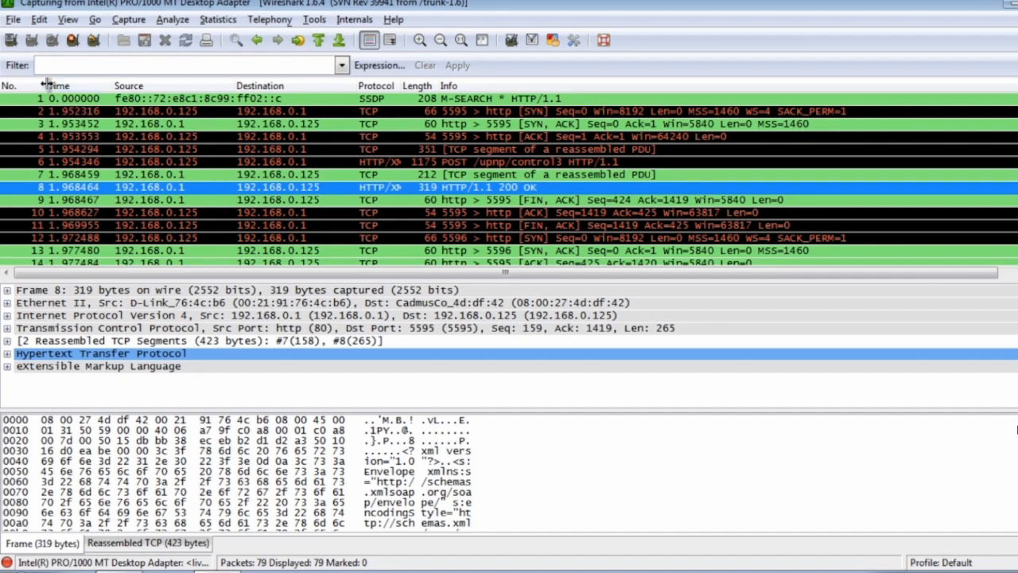
Step: Review the packet list's column preferences and the field types available for the Time column, leaving the settings unmodified
drag(46, 84, 44, 87)
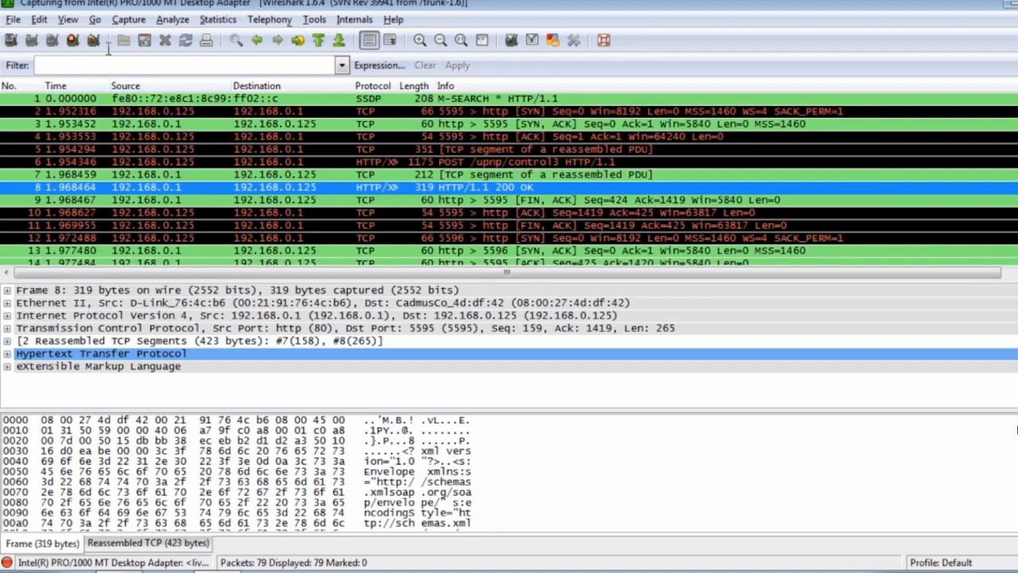
right_click(95, 89)
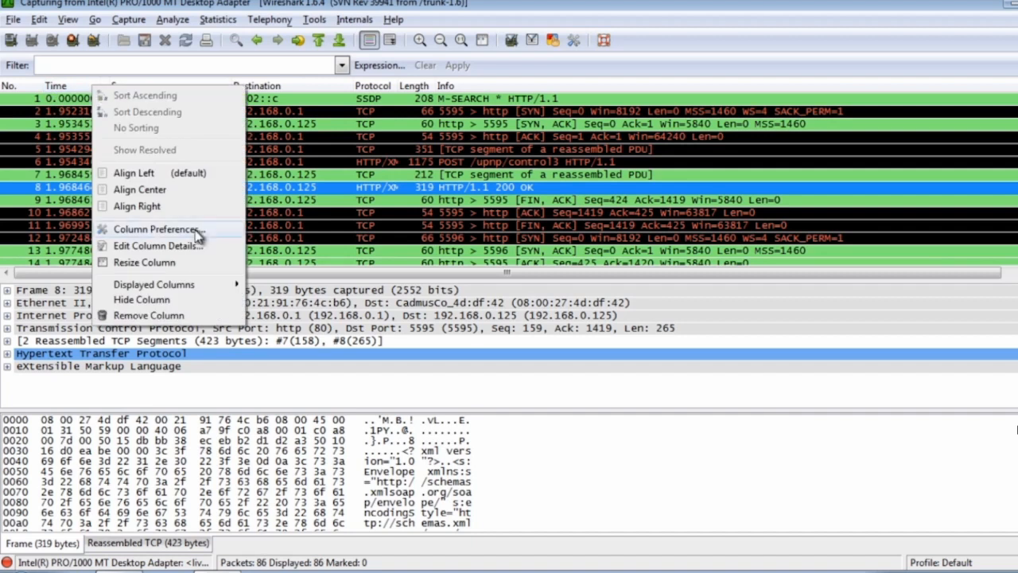
click(155, 229)
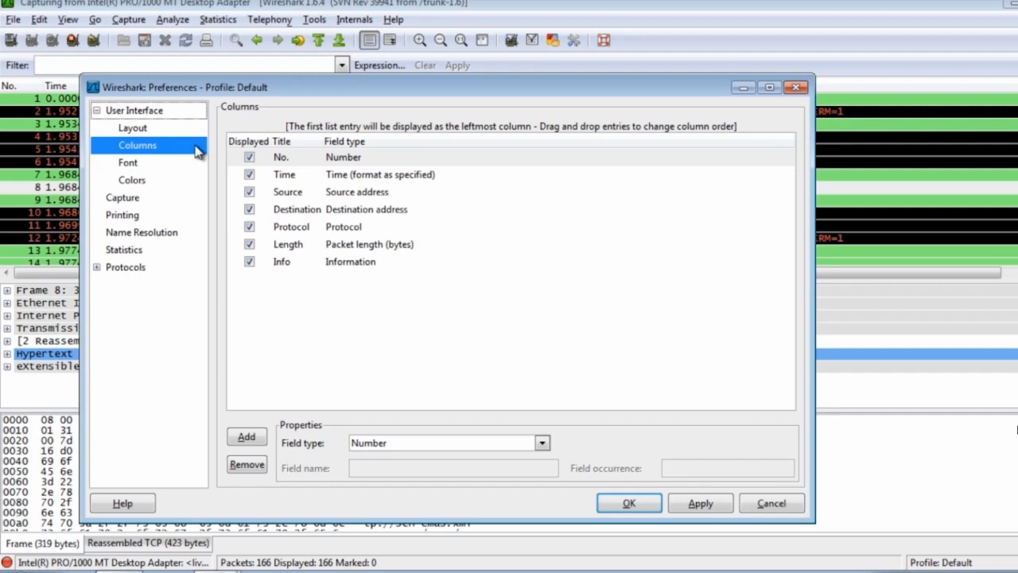
click(389, 178)
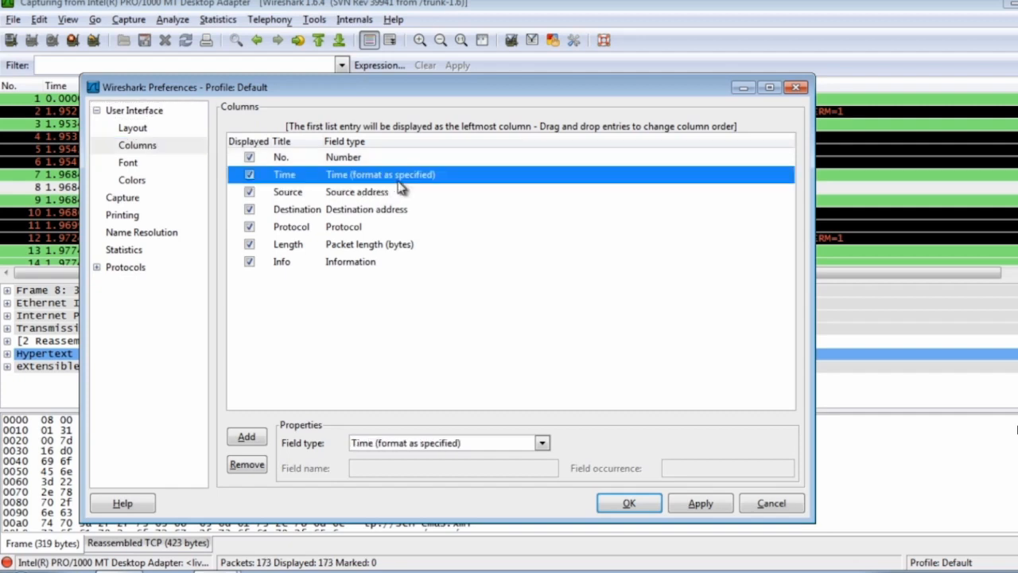
click(541, 444)
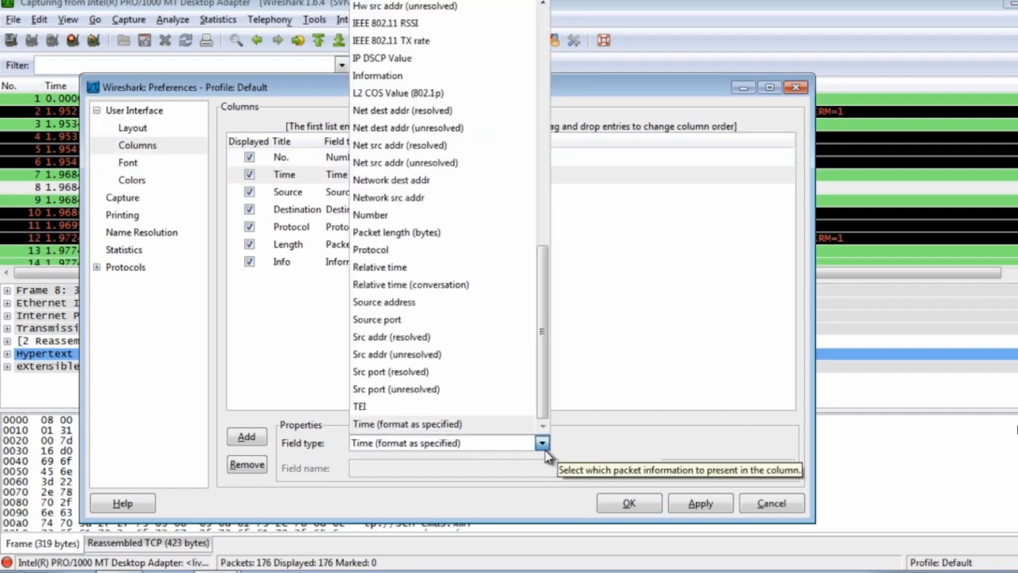
click(547, 455)
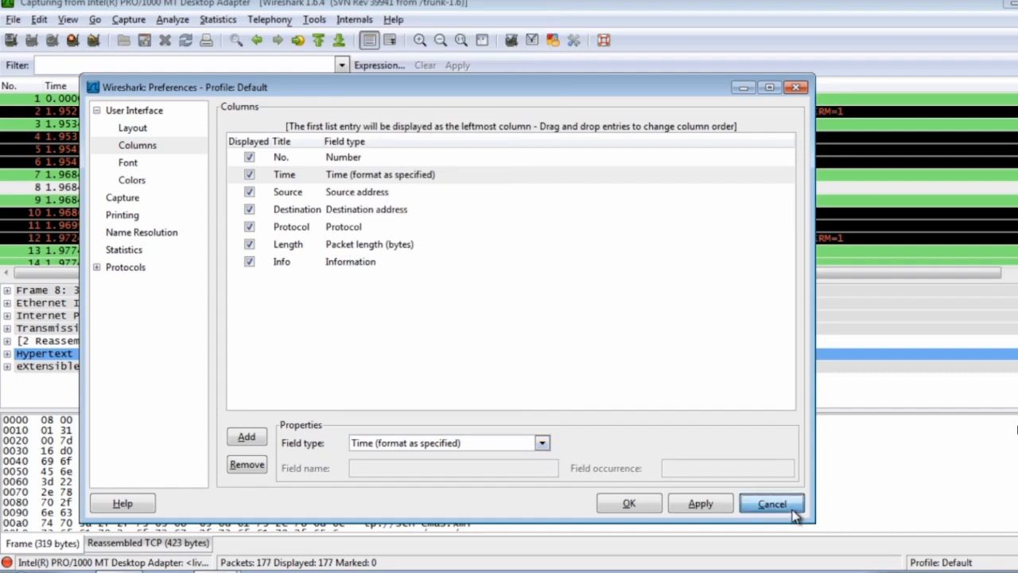
key(Escape)
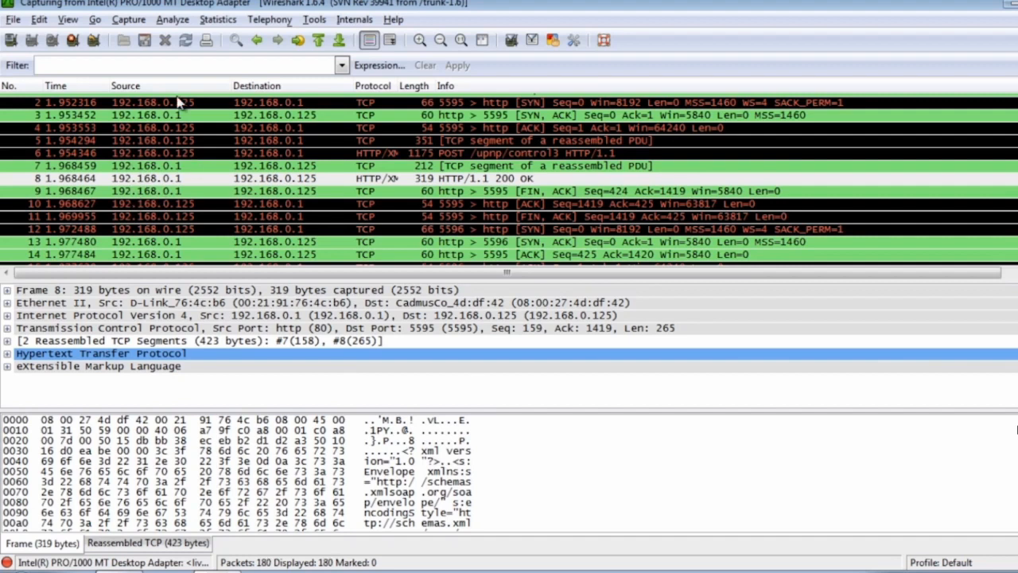
Step: Auto-fit the widths of the Source, Destination, Protocol and Length columns in the packet list
double_click(231, 82)
double_click(360, 85)
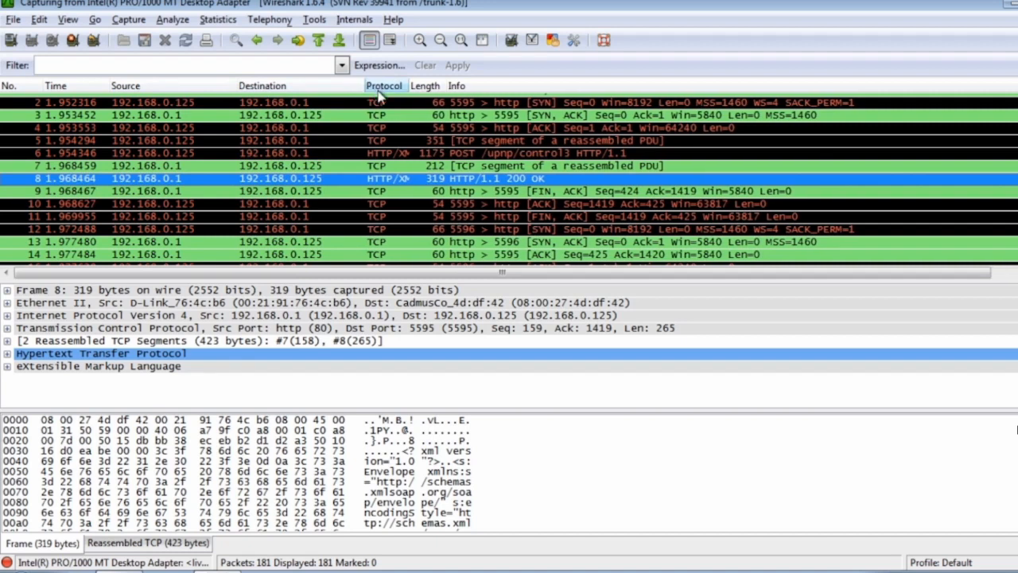
double_click(409, 85)
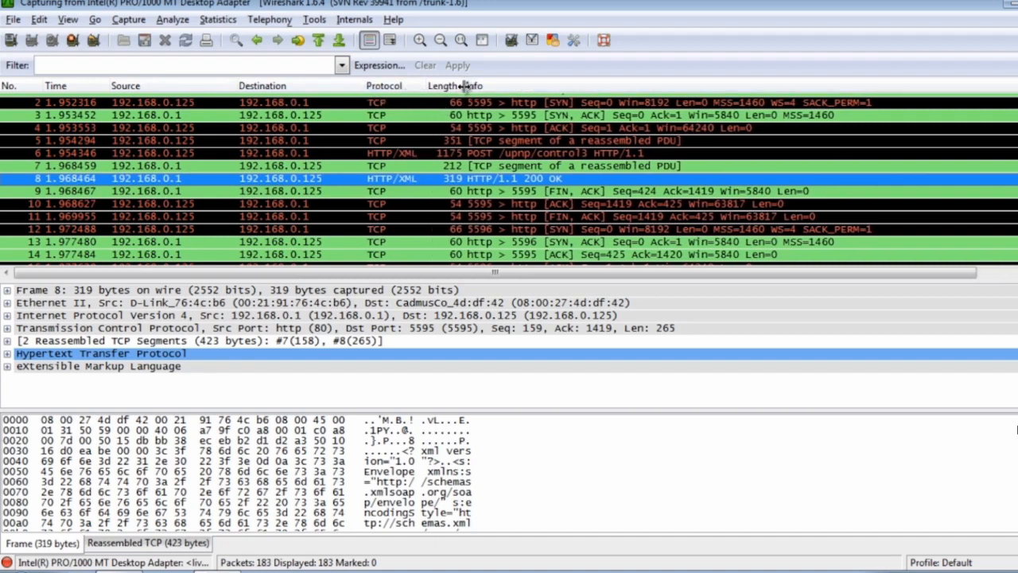
double_click(465, 86)
Step: Inspect the details of packets 7 and 9 and browse the captured packets in the list
click(641, 165)
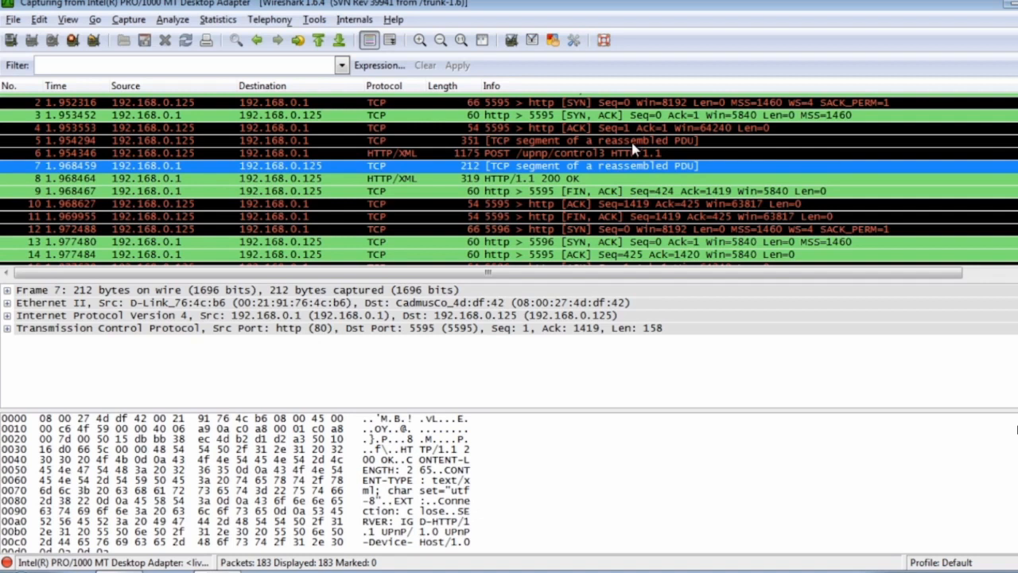
click(411, 191)
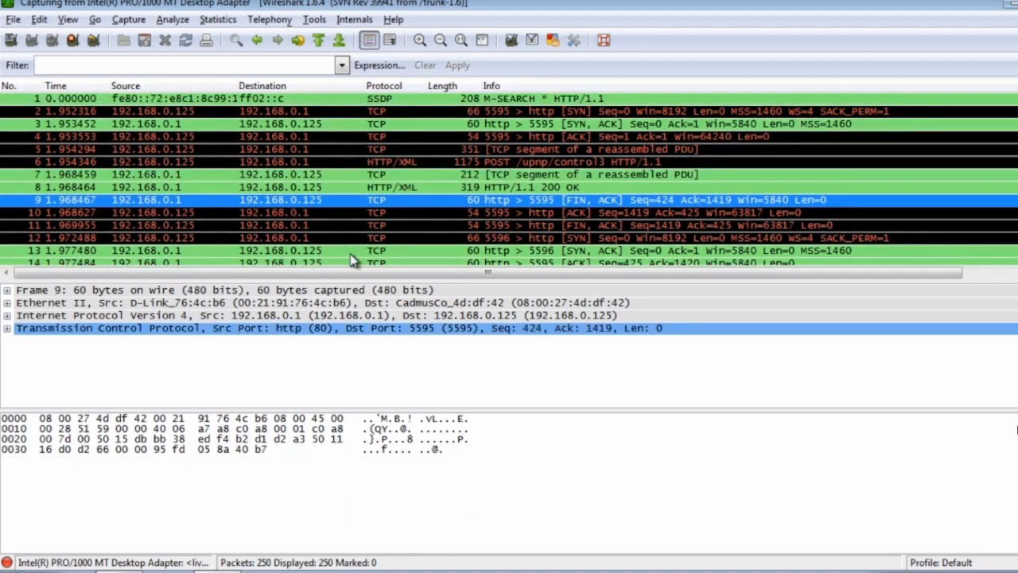
scroll(381, 222, down, 4)
scroll(387, 225, up, 4)
scroll(388, 224, down, 4)
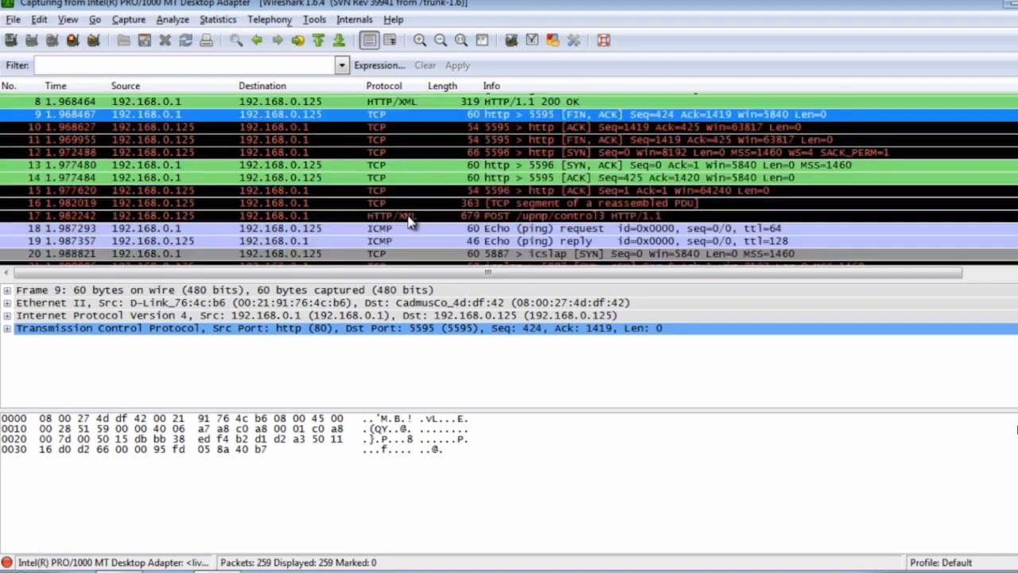
Step: Apply the display filter "http" to the captured packets
click(269, 62)
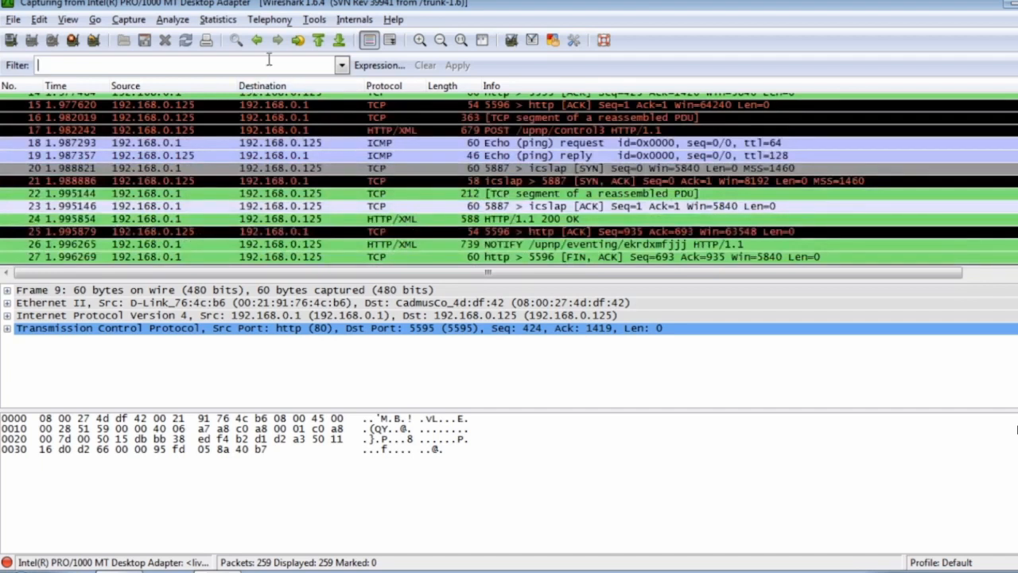
text(http)
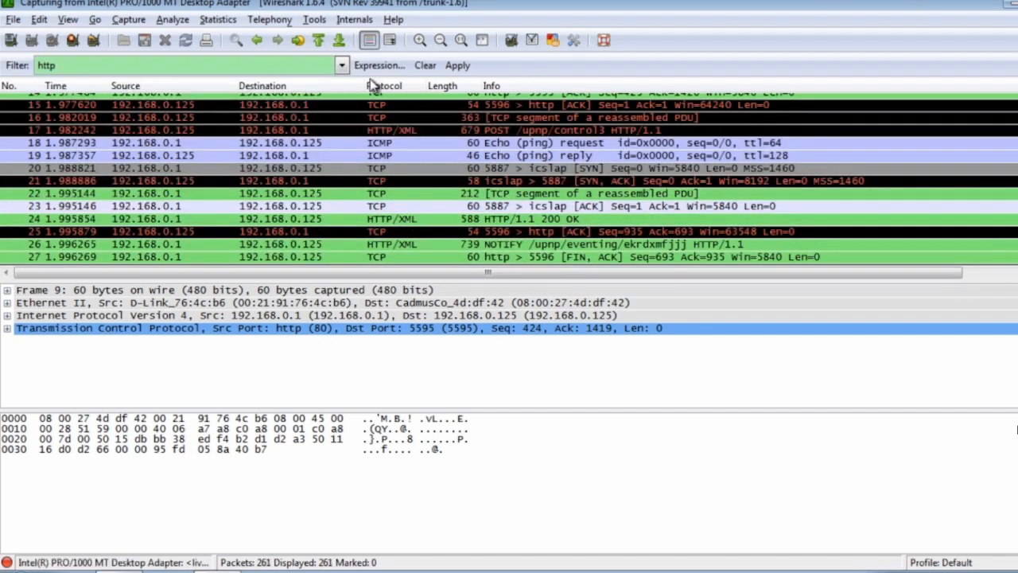
click(457, 67)
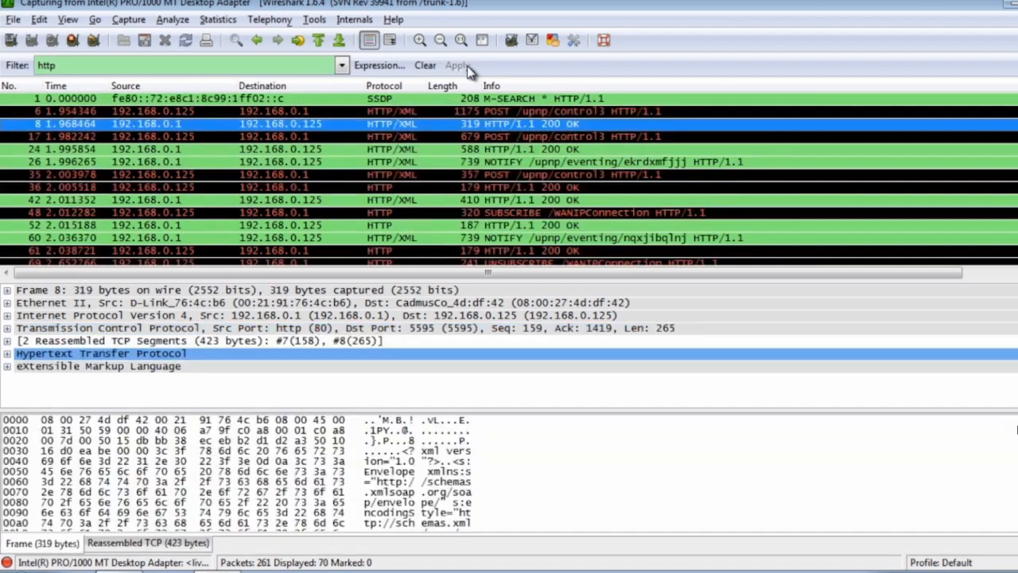
Step: Select HTTP packet 52, enlarge the packet details area and examine its Frame section, collapsing it when done
click(395, 218)
click(554, 227)
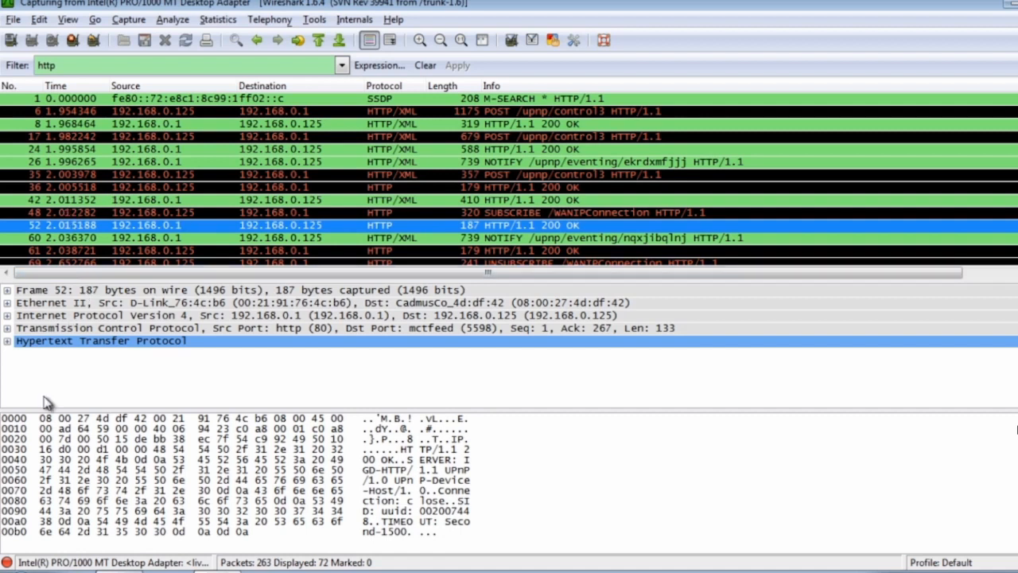
click(51, 295)
click(7, 290)
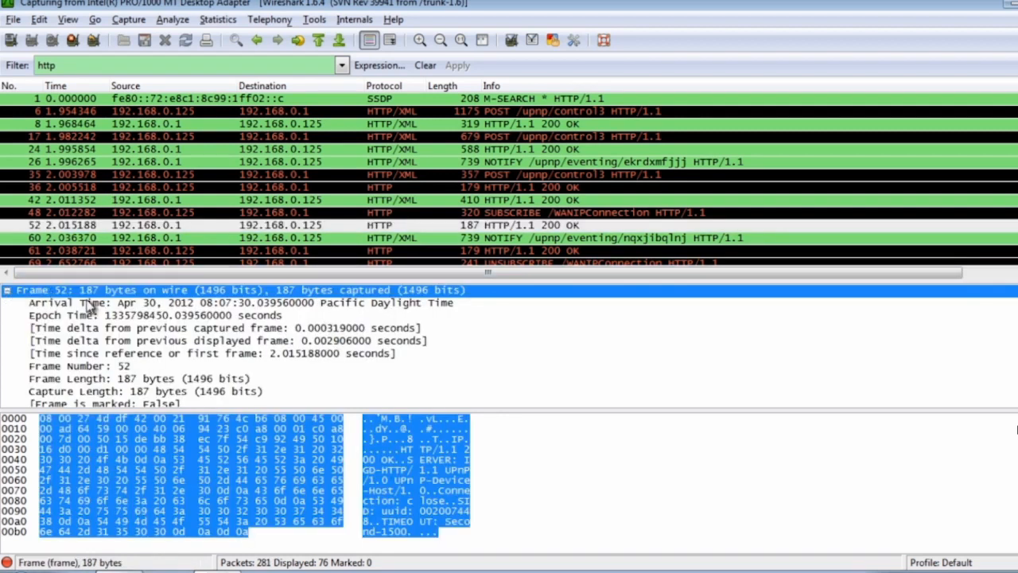
mouse_move(1017, 301)
mouse_down()
mouse_move(1017, 342)
mouse_move(1017, 320)
mouse_up()
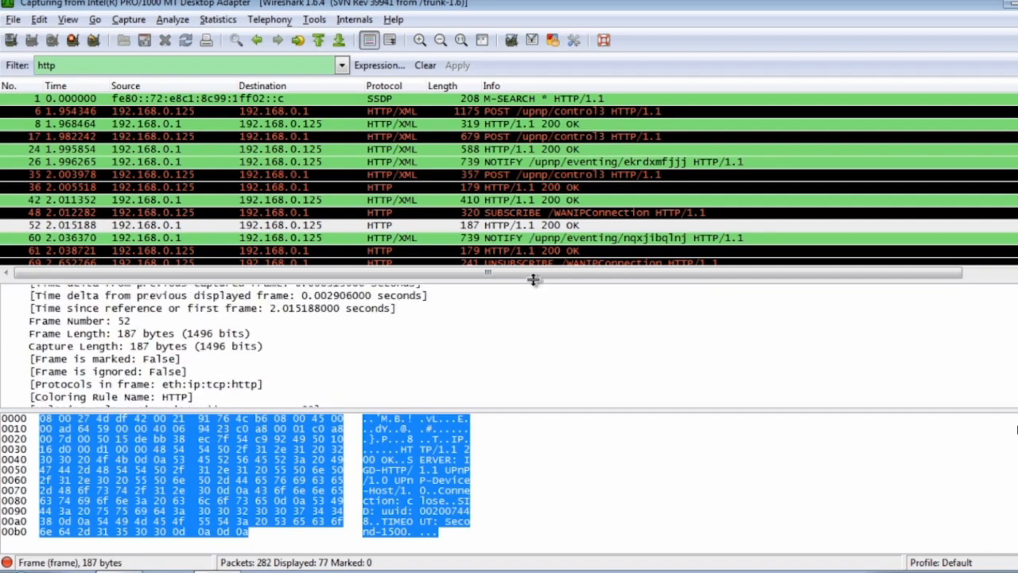
drag(534, 279, 477, 190)
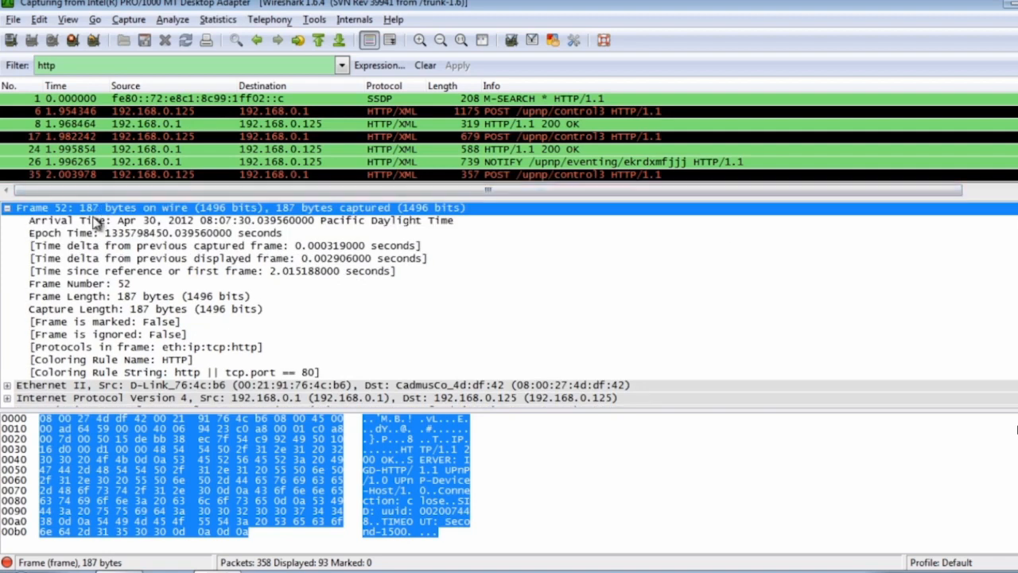
click(7, 209)
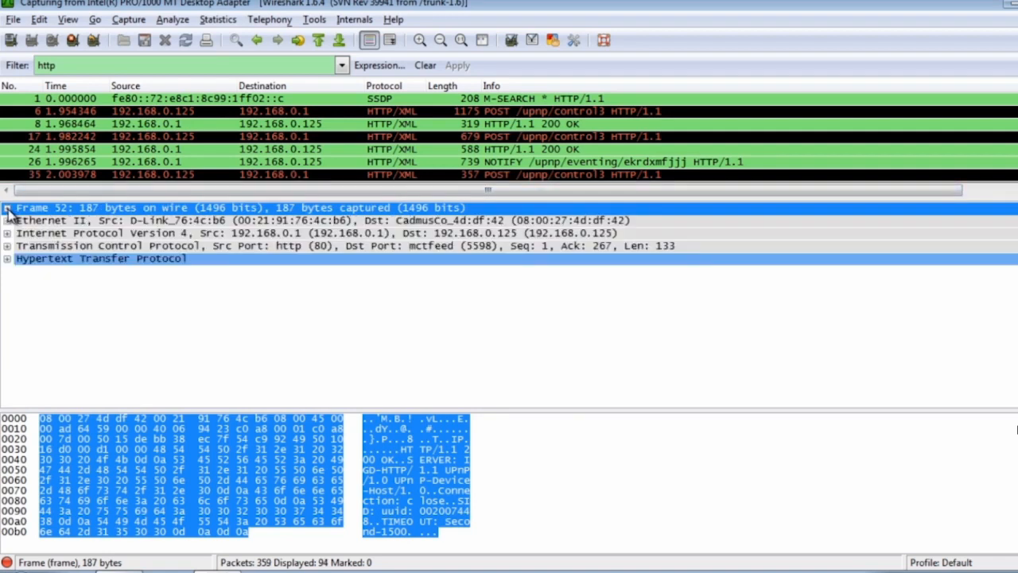
Step: Examine packet 52's Internet Protocol Version 4 header, including its time to live and its source and destination addresses
click(68, 223)
click(43, 234)
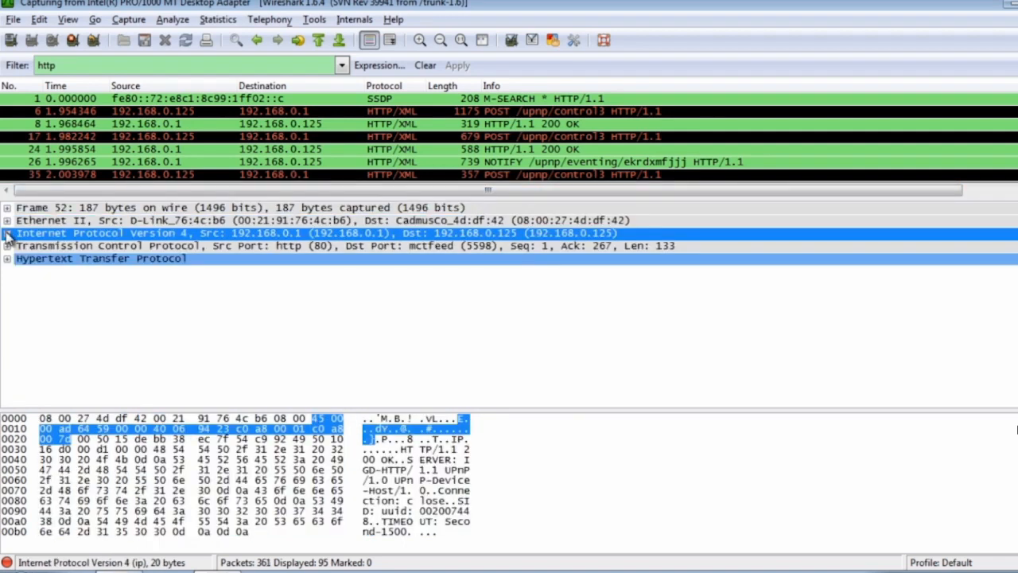
click(7, 233)
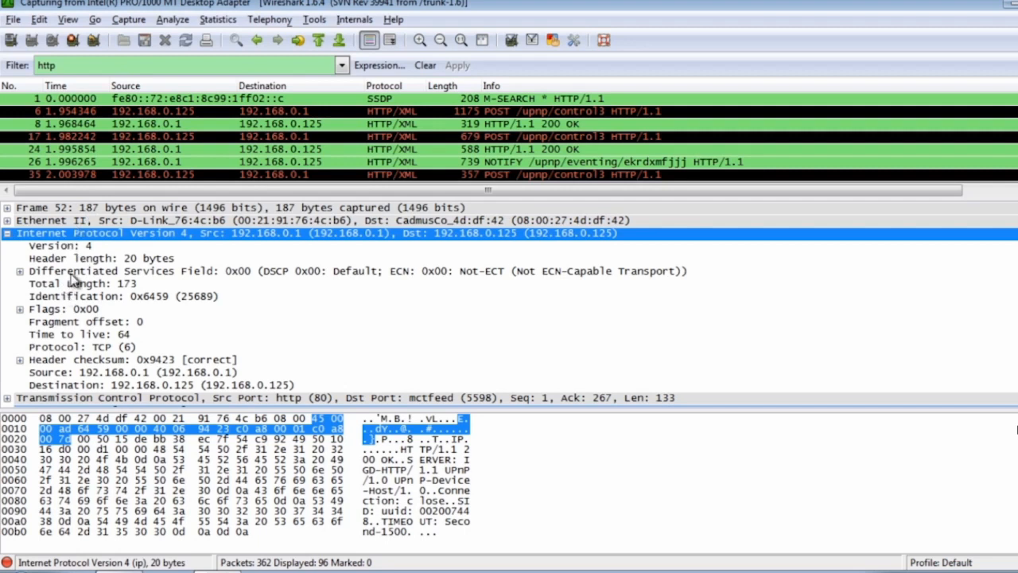
click(108, 335)
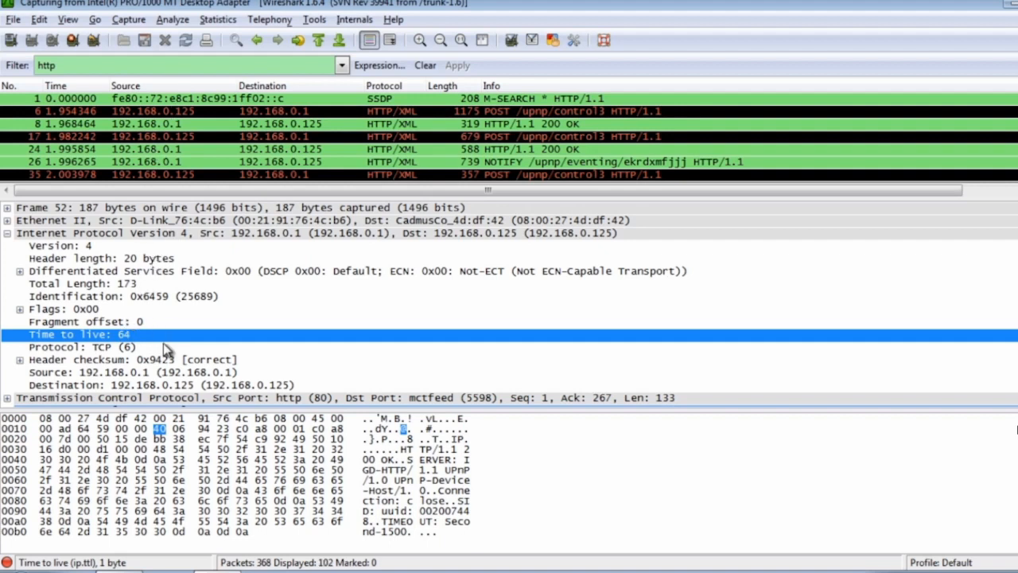
click(161, 373)
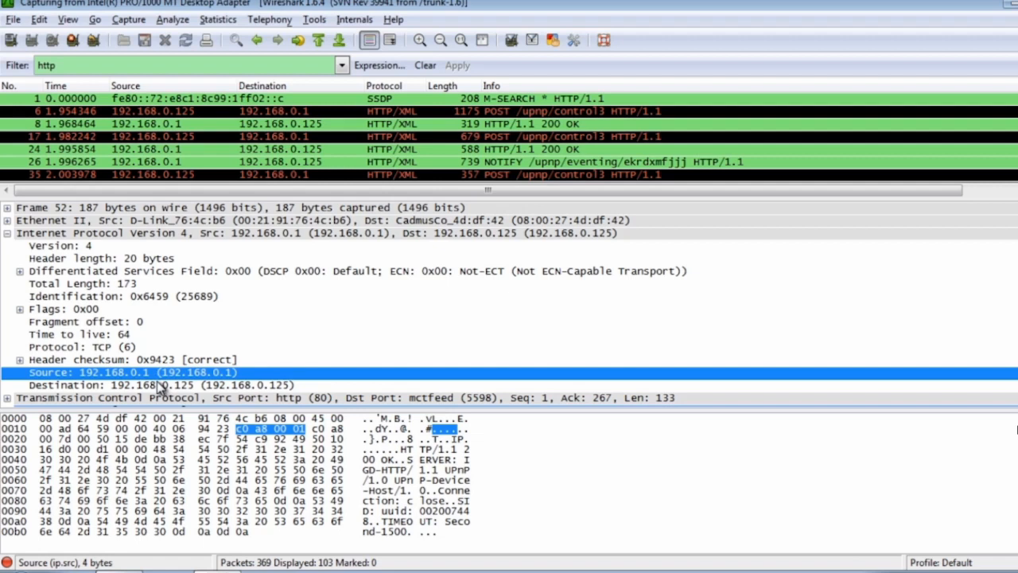
click(161, 384)
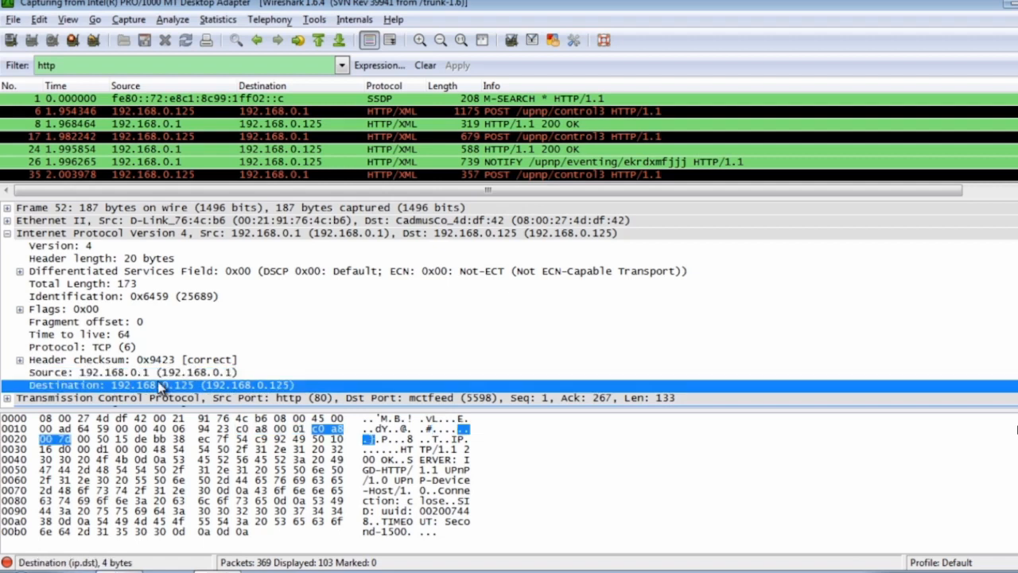
click(7, 234)
Step: Examine the source and destination ports, sequence numbers and acknowledgement number in packet 52's Transmission Control Protocol header
click(46, 246)
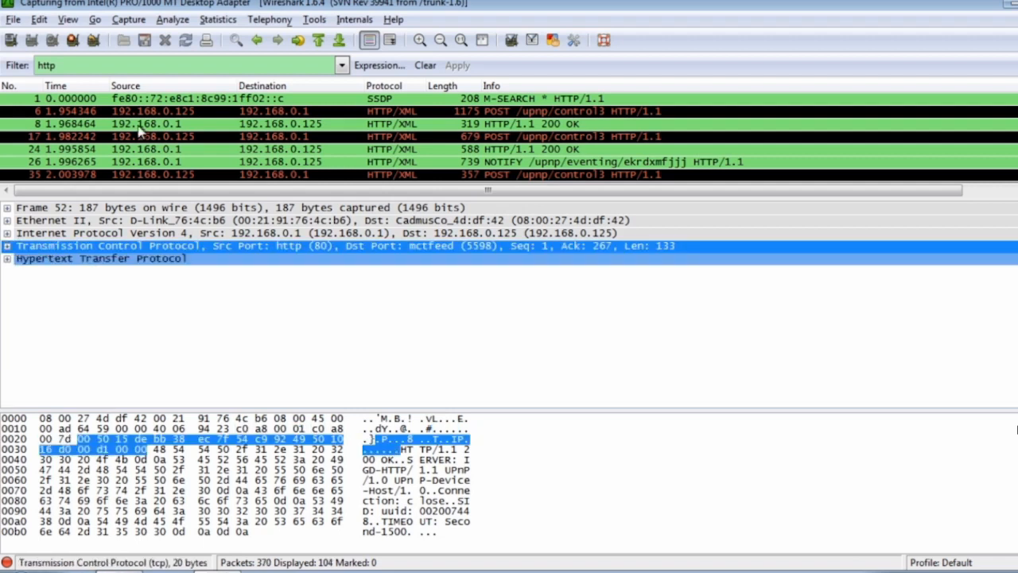
click(7, 246)
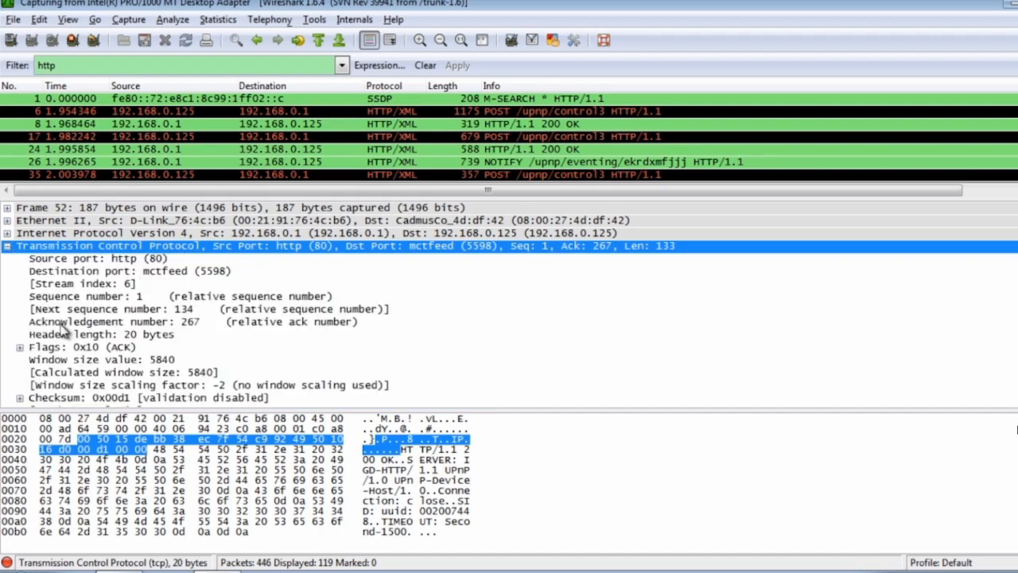
click(148, 260)
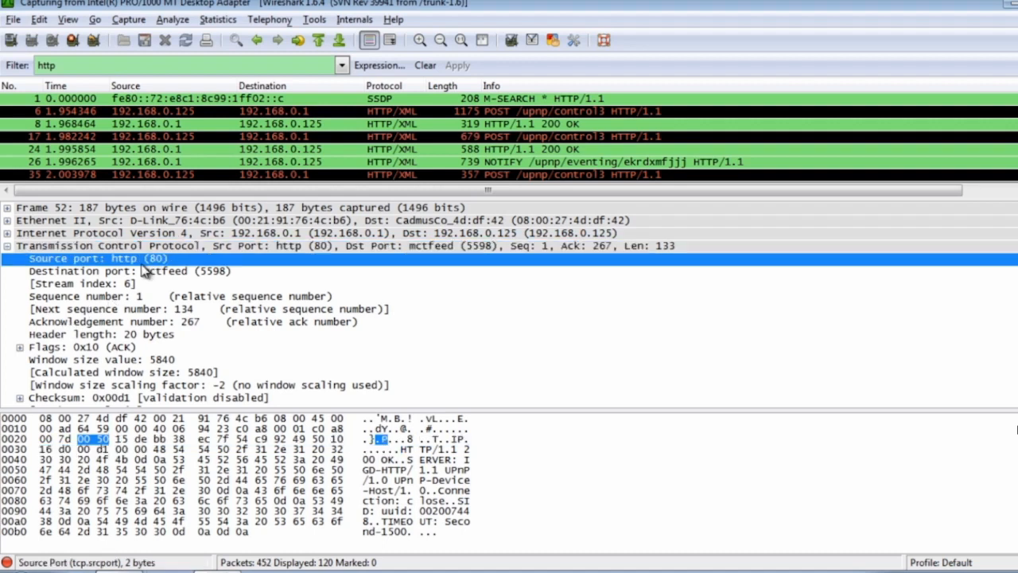
click(213, 274)
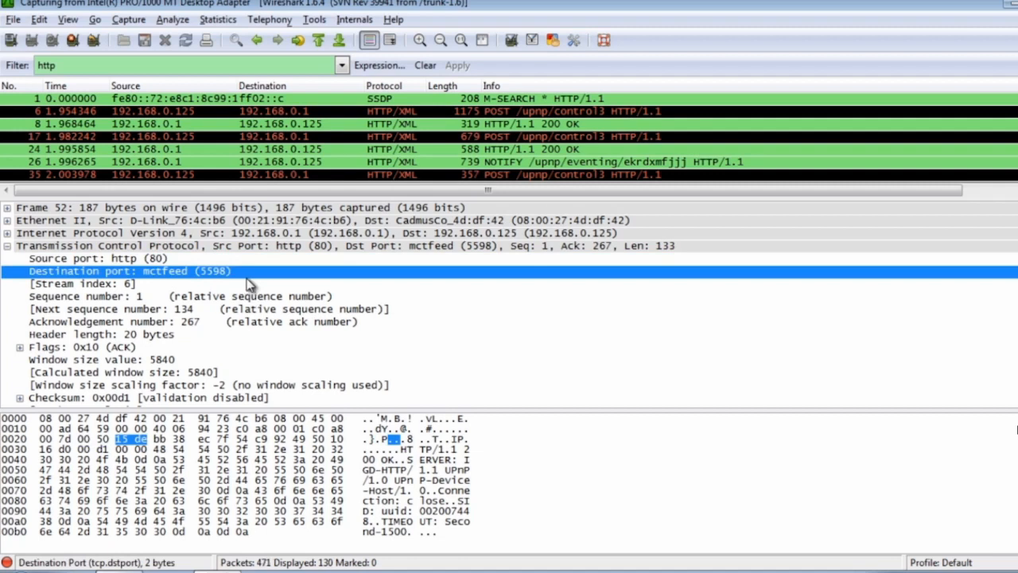
click(129, 296)
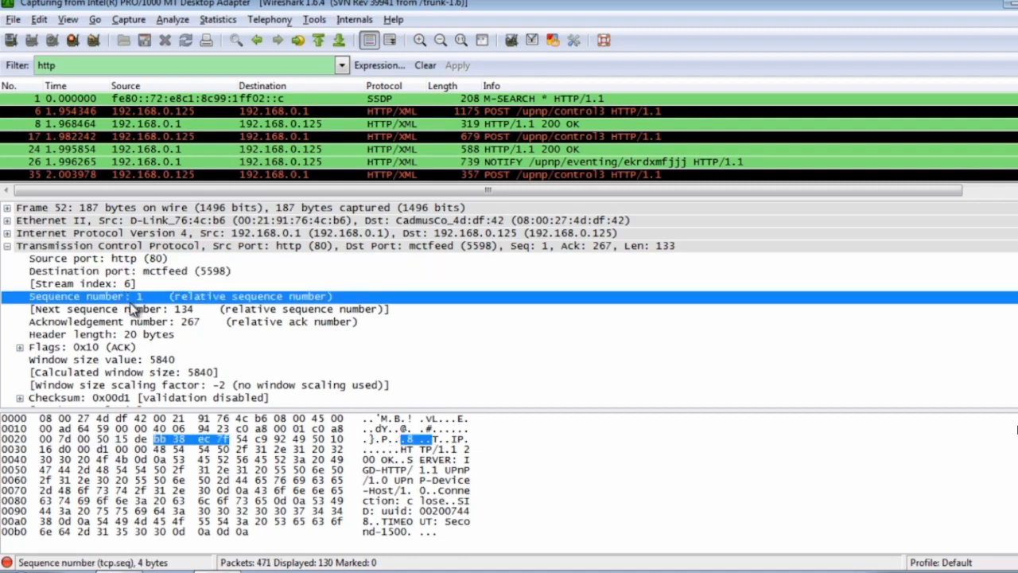
click(145, 311)
click(156, 323)
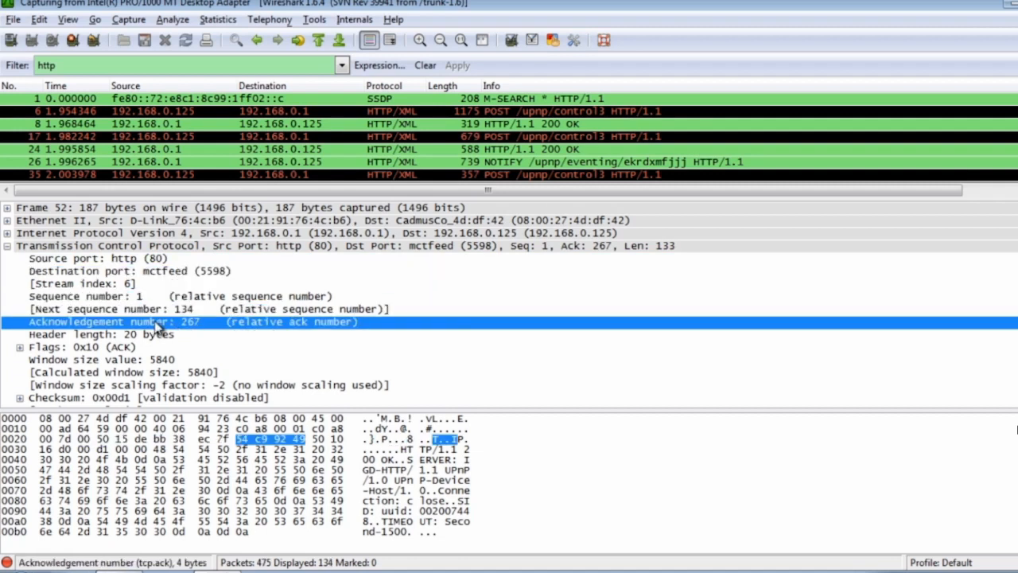
click(132, 296)
click(140, 309)
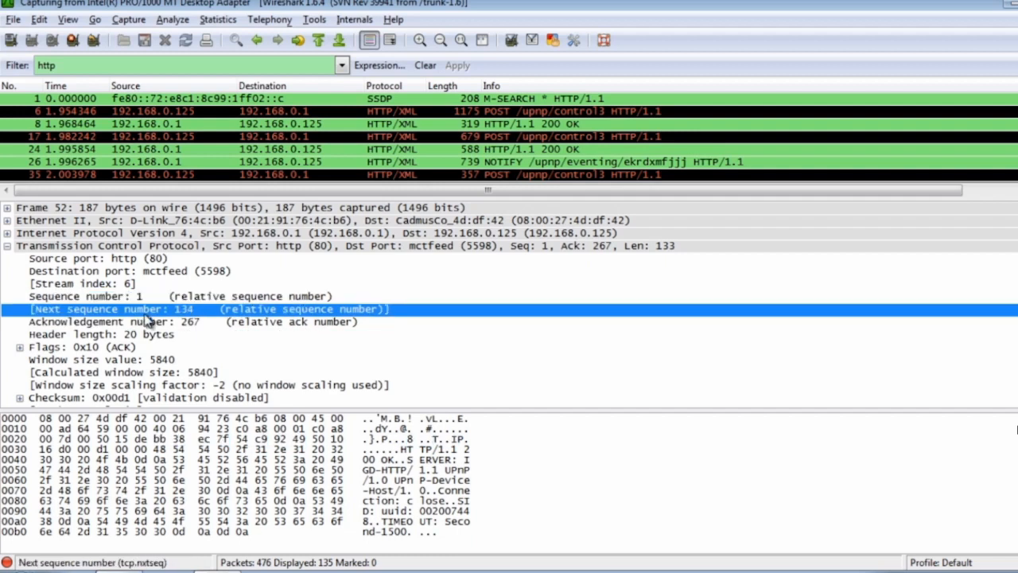
click(151, 322)
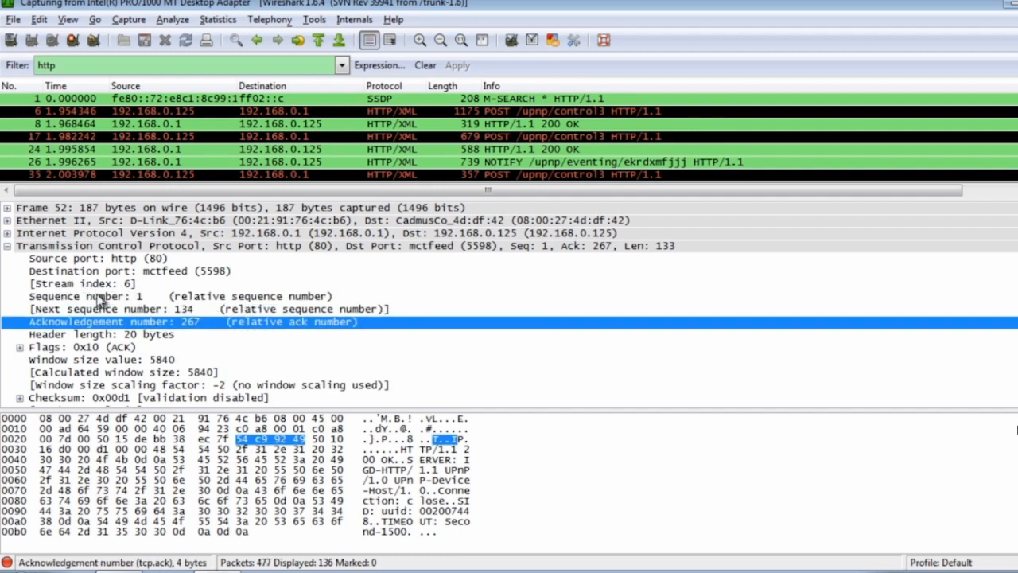
Step: Expand the TCP Flags field of packet 52 to review the individual flags, then collapse the TCP section
click(91, 348)
click(20, 349)
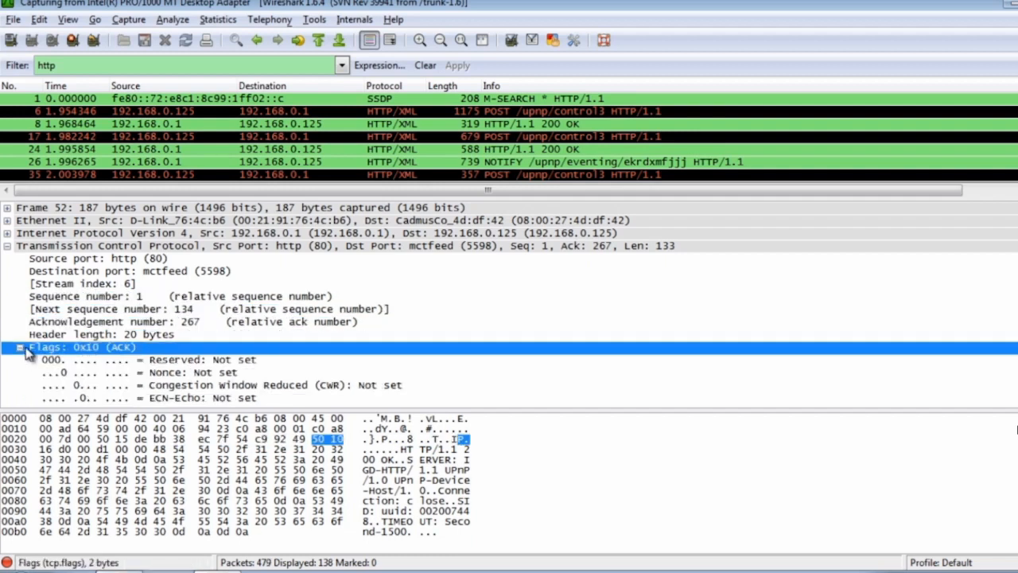
scroll(212, 320, down, 3)
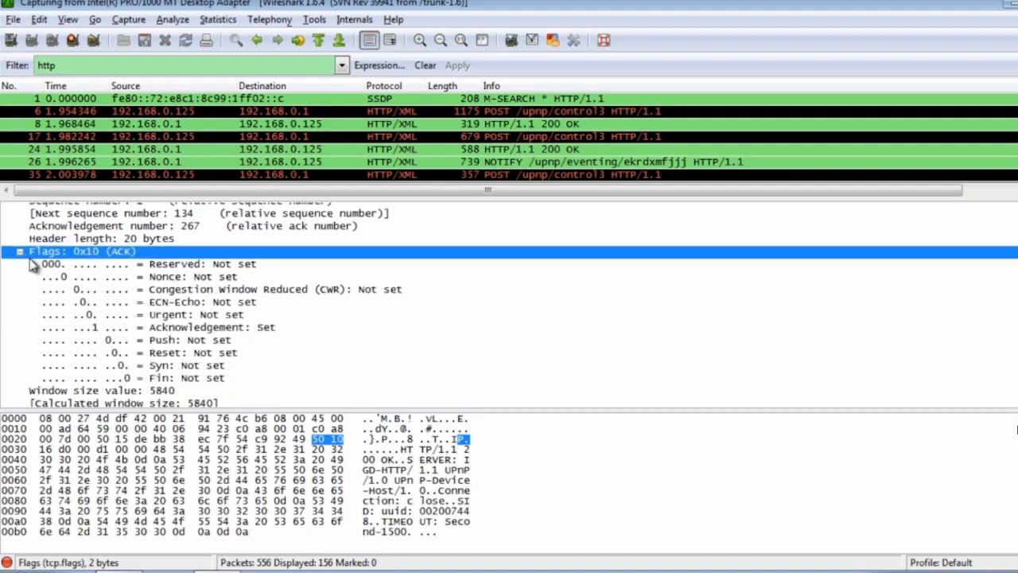
click(19, 252)
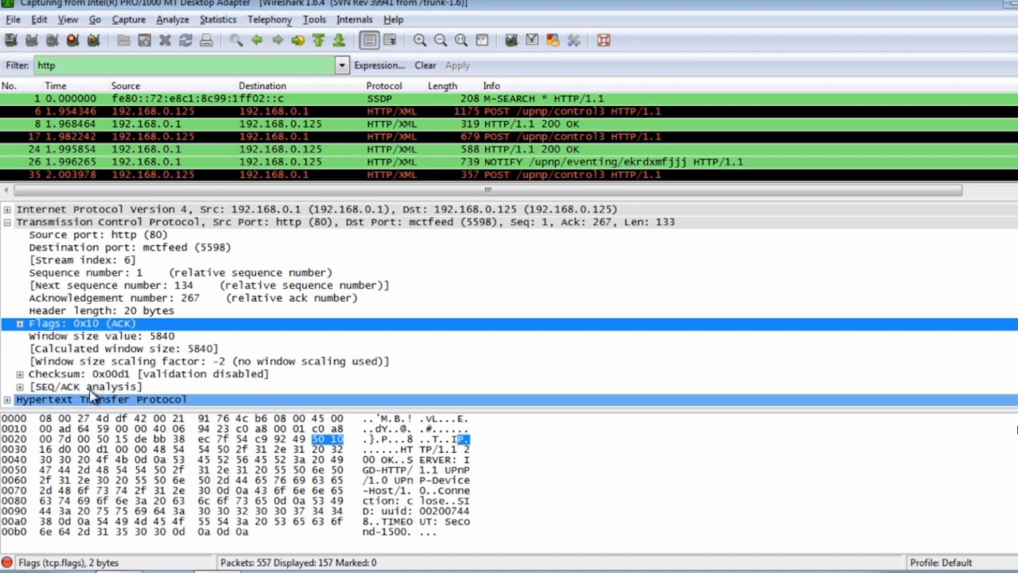
click(7, 225)
Step: Expand packet 52's Hypertext Transfer Protocol section and its response line to examine the status code, then collapse it
click(55, 258)
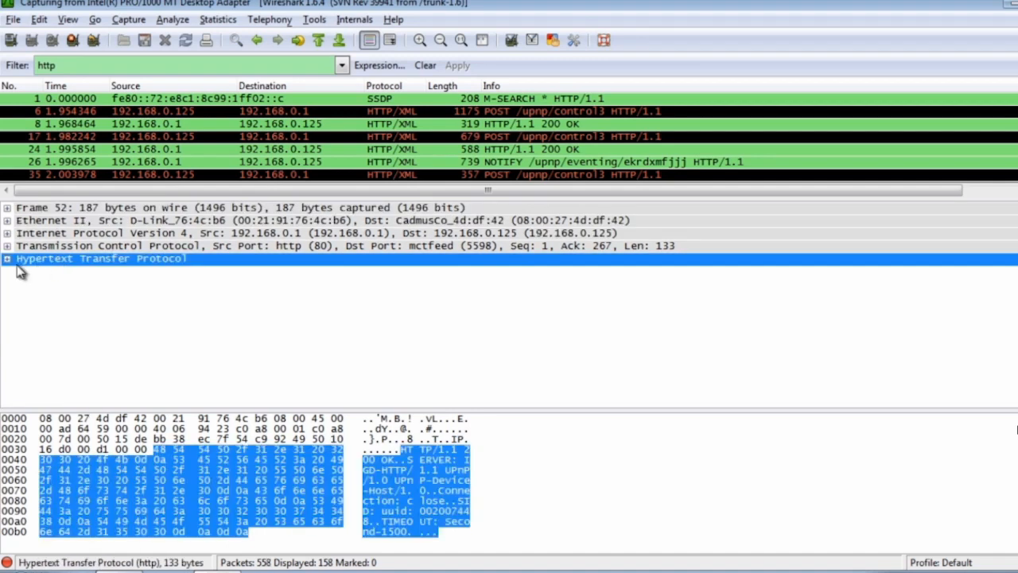
click(7, 259)
click(27, 272)
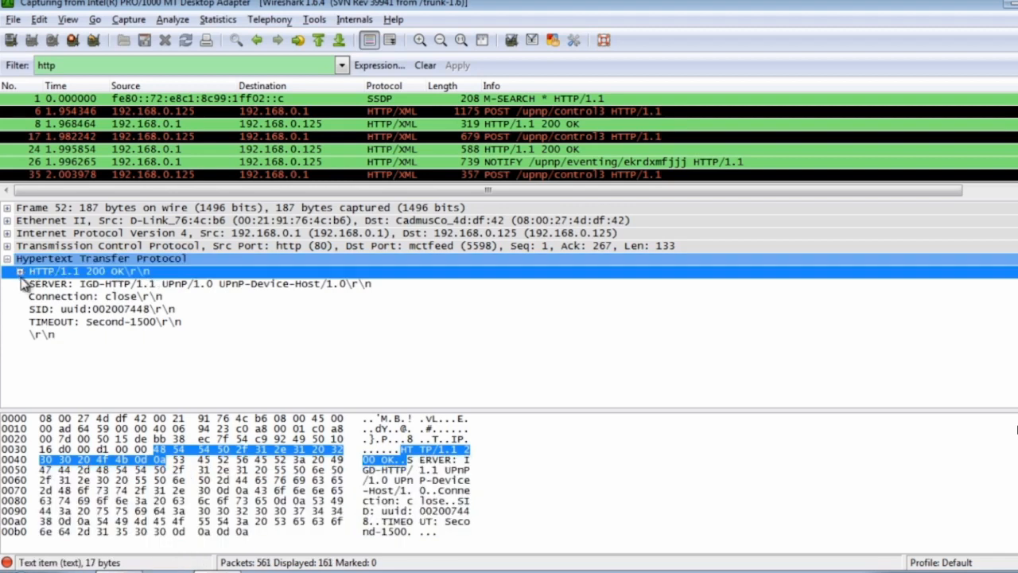
click(19, 272)
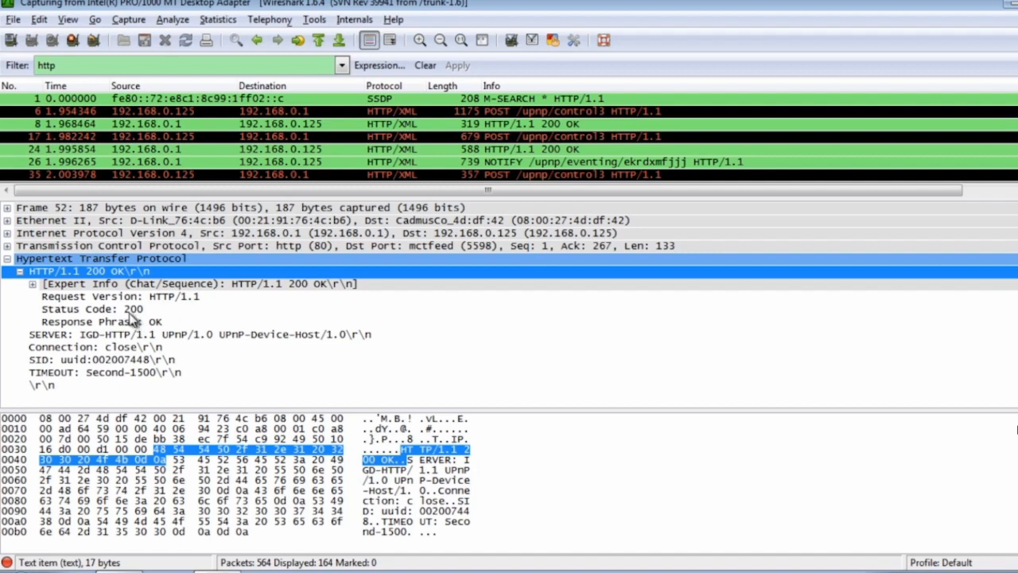
click(131, 311)
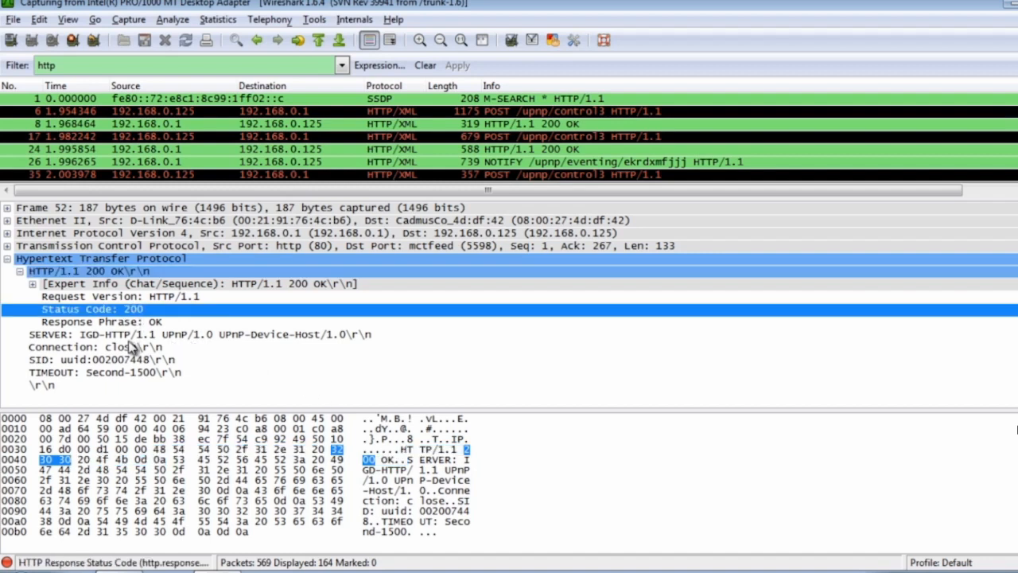
click(8, 258)
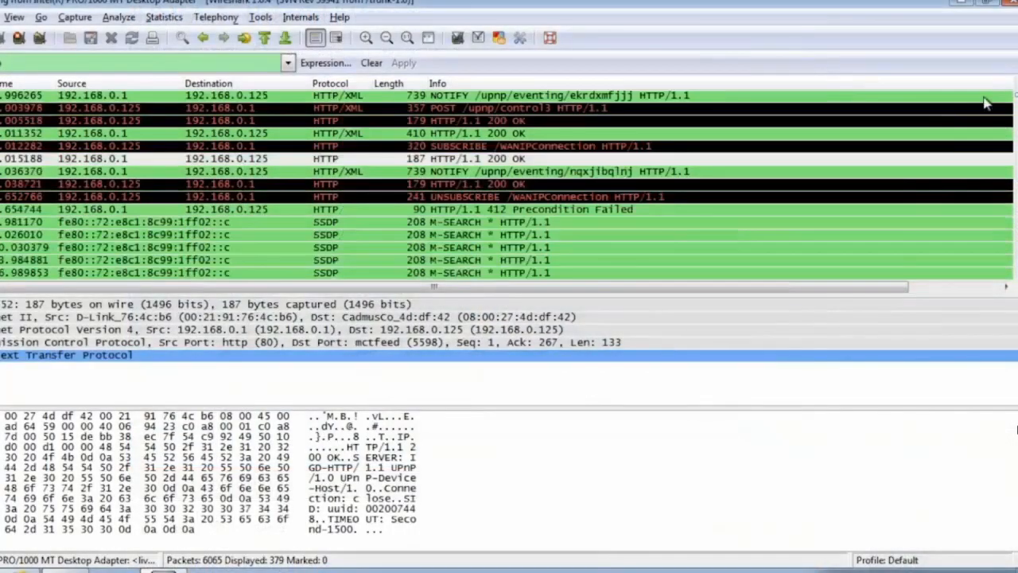
Step: Clear the http display filter, browse the full packet list and turn on automatic scrolling for the live capture
click(372, 63)
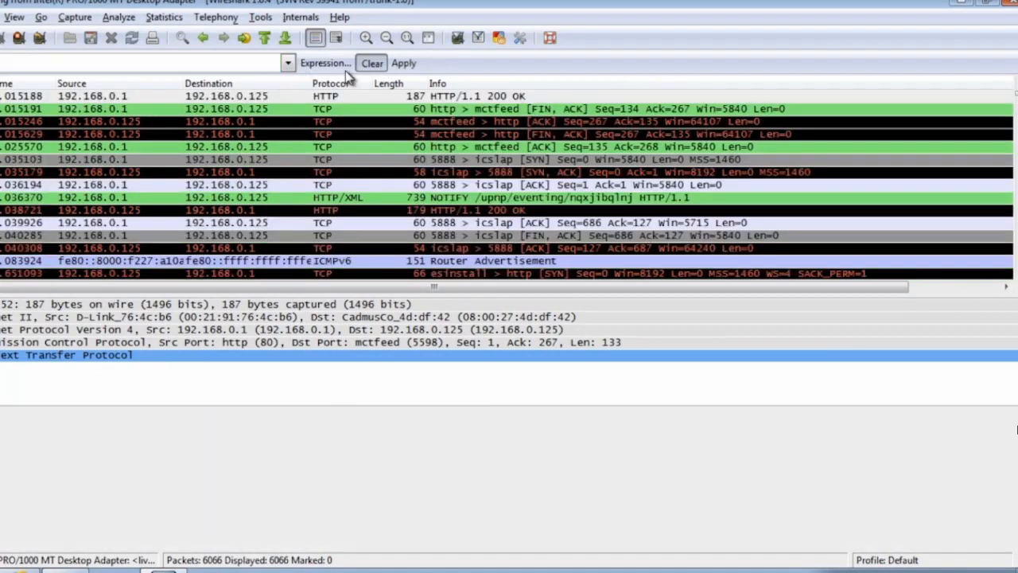
scroll(1008, 103, up, 2)
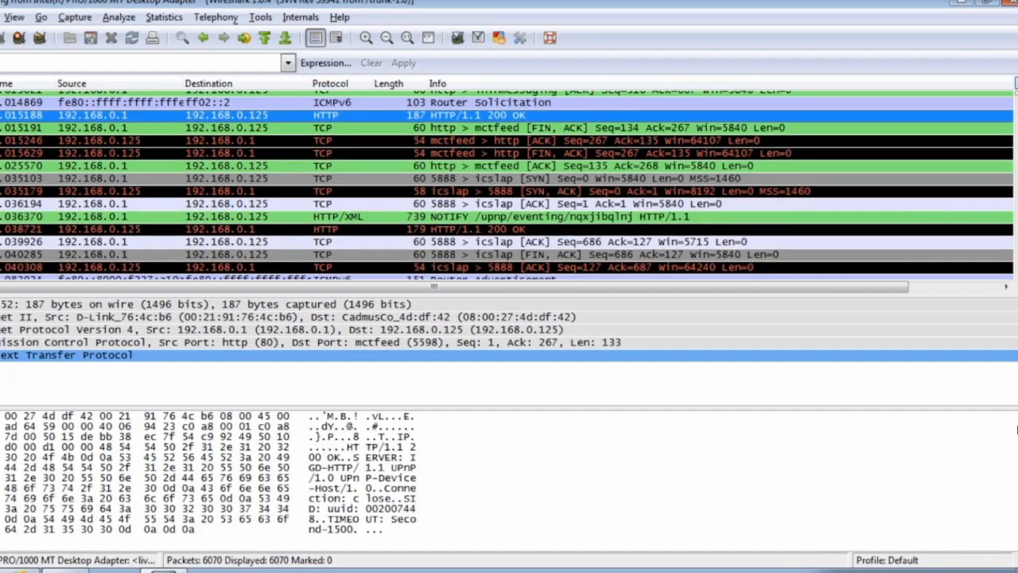
drag(1016, 94, 1016, 261)
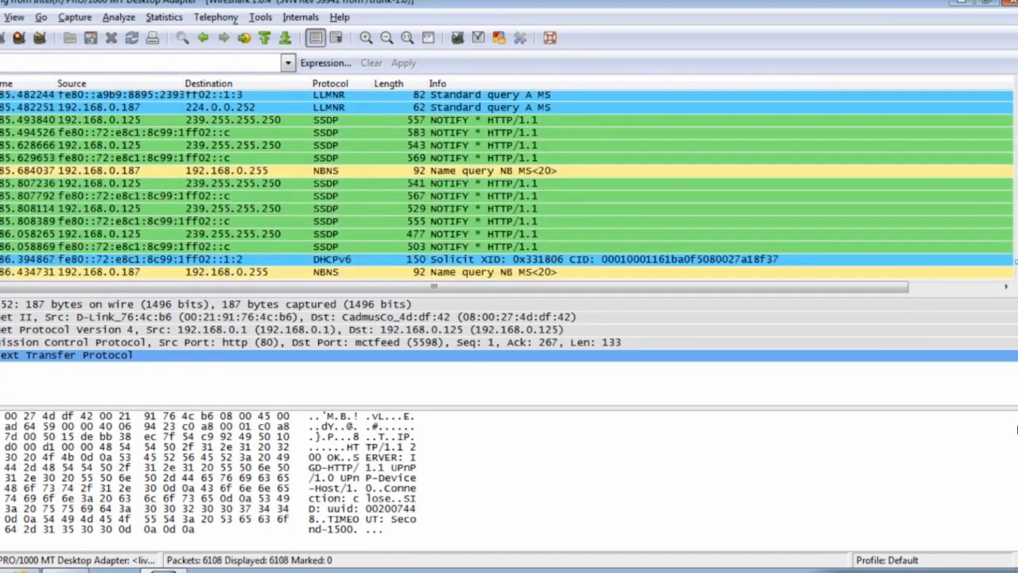
click(337, 38)
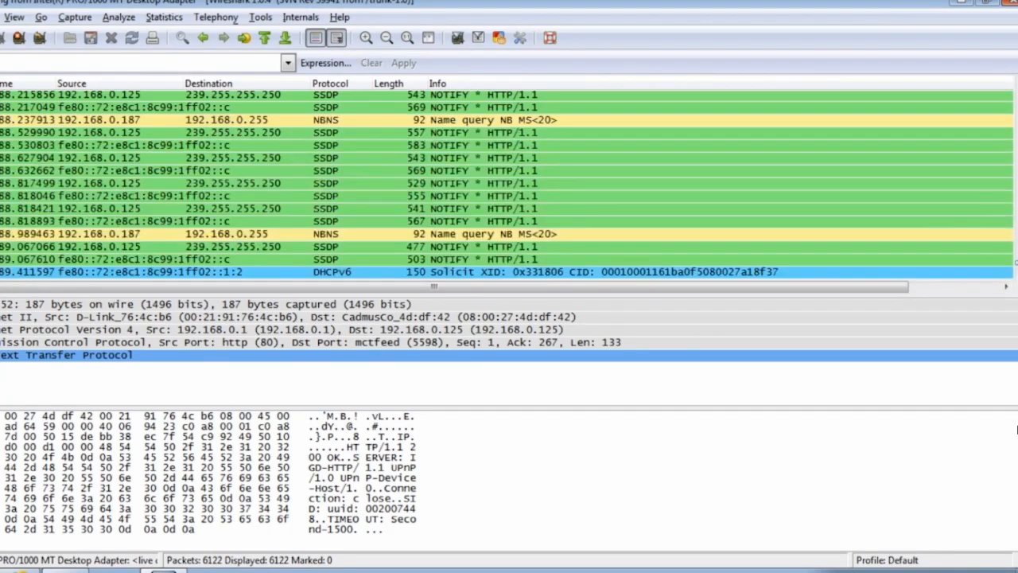
mouse_move(1017, 262)
mouse_down()
mouse_move(1016, 145)
mouse_move(1016, 255)
mouse_up()
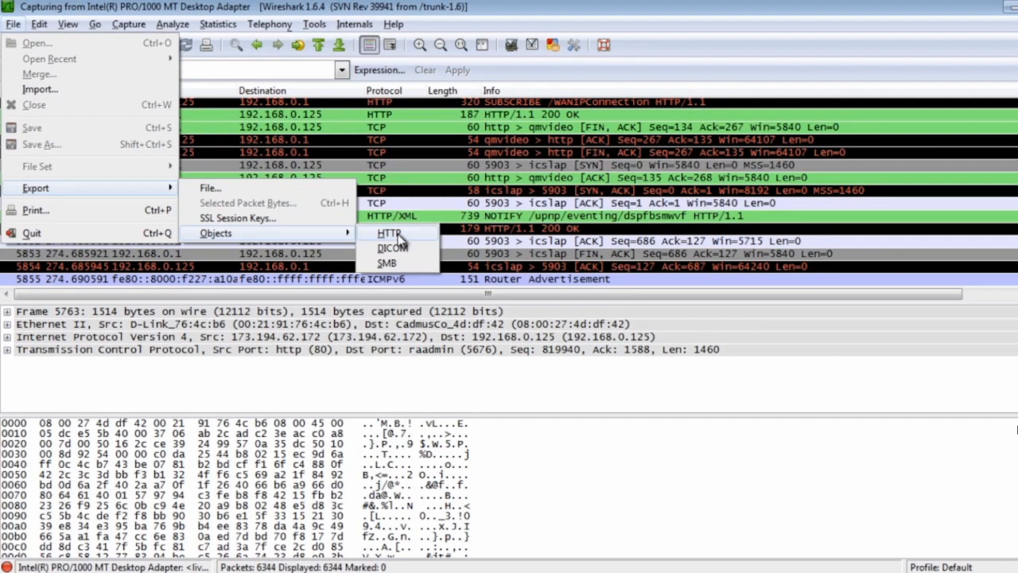
Step: Open the list of exportable HTTP objects and browse down to its last entries
click(400, 238)
drag(451, 99, 569, 58)
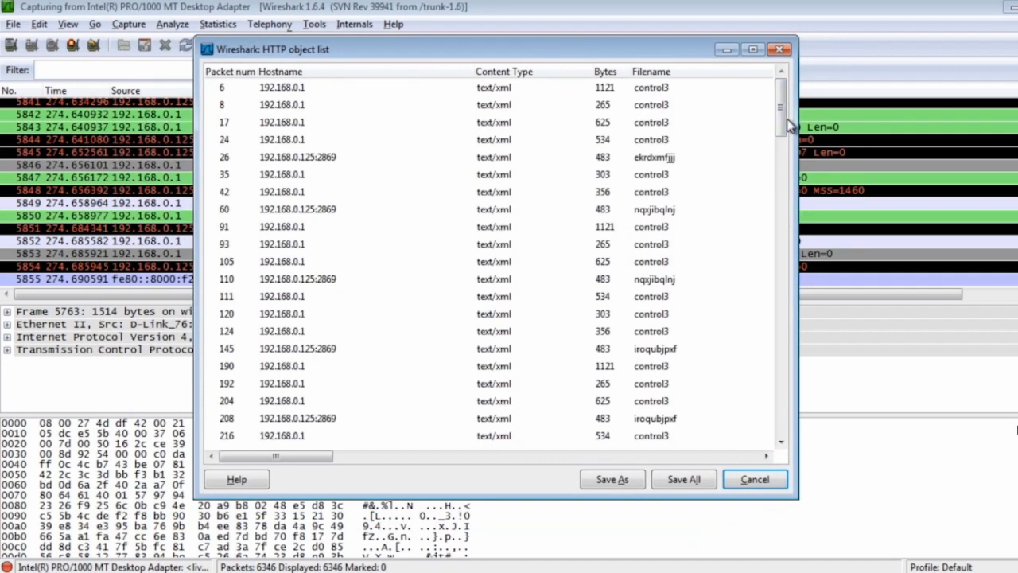
drag(787, 124, 723, 388)
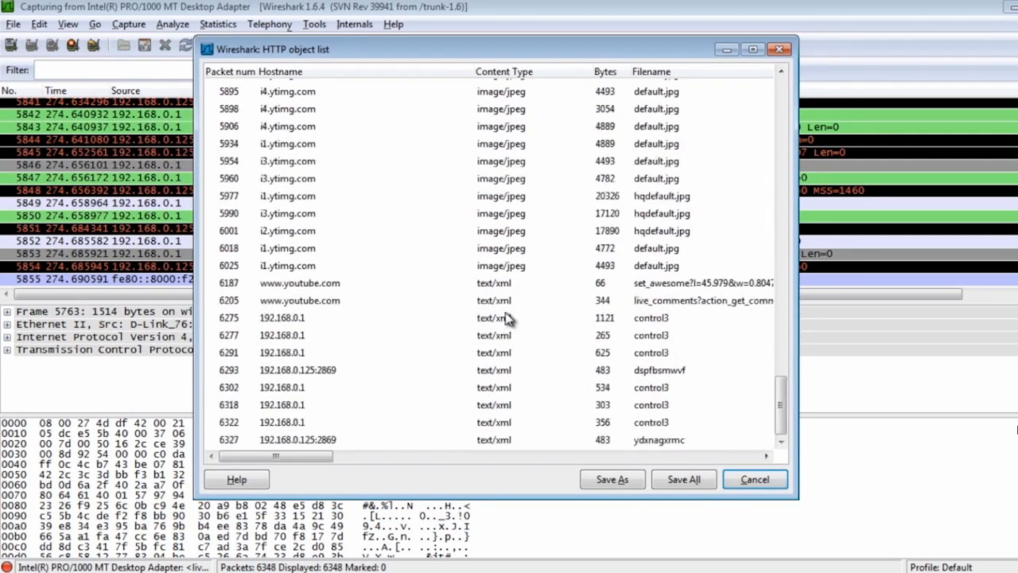
Step: Select the default.jpg image object from packet 6018 and move the object list window aside to uncover the packet list
click(528, 253)
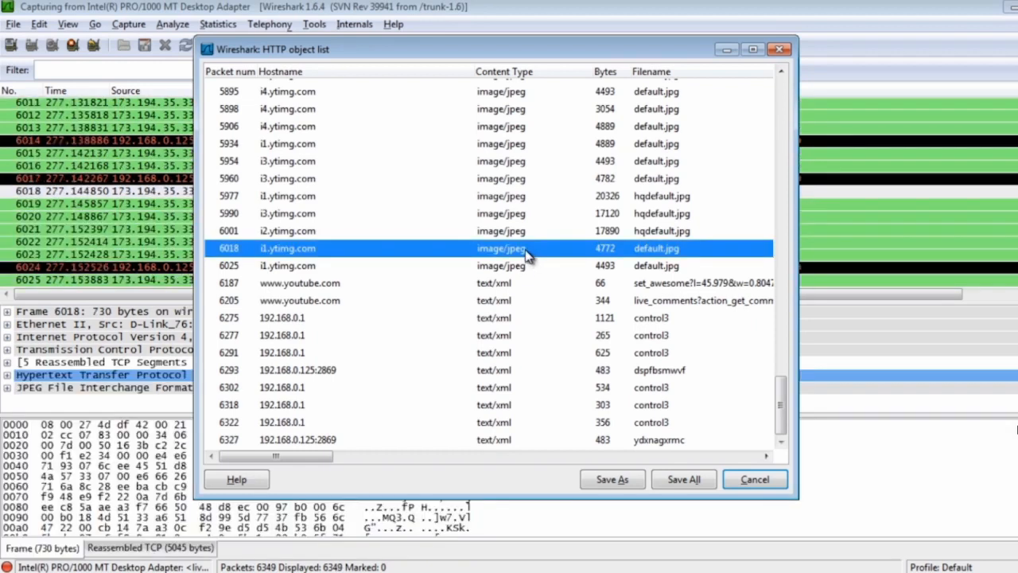
click(528, 266)
drag(537, 51, 770, 45)
key(Up)
Step: Save the selected image object as default.jpg in the Desktop folder
click(844, 473)
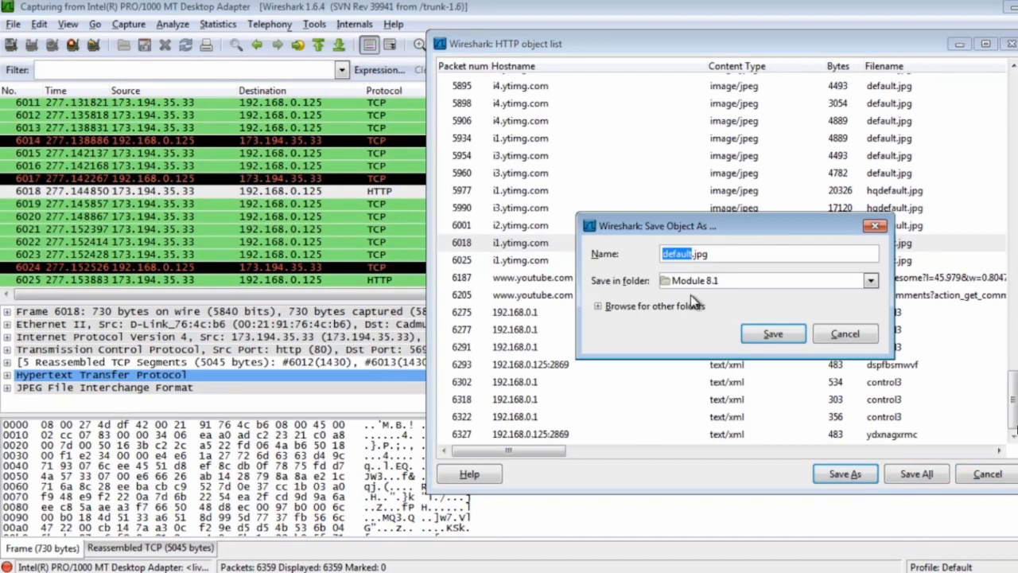
click(871, 279)
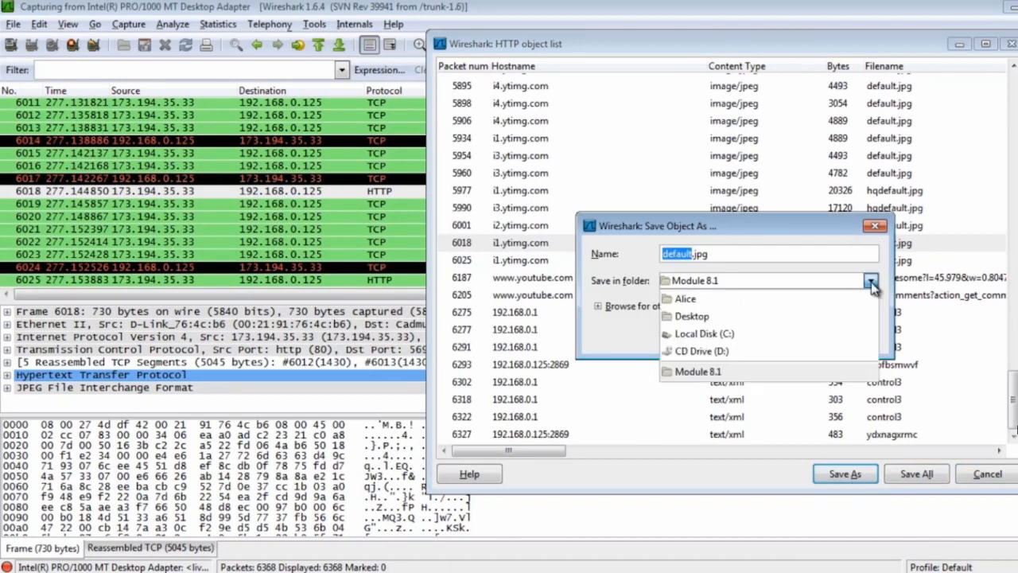
click(772, 316)
click(783, 337)
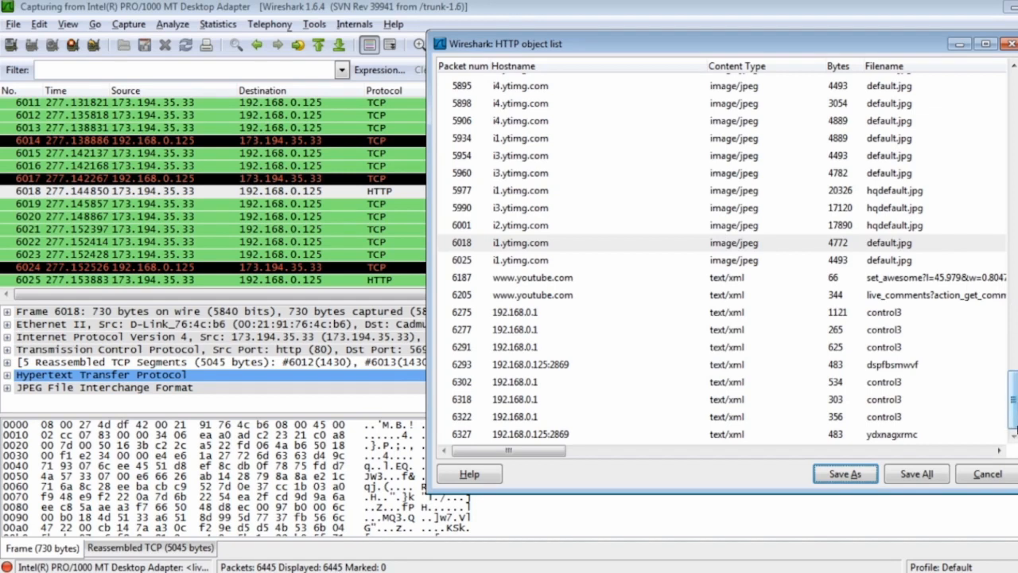
mouse_move(1015, 402)
mouse_down()
mouse_move(1015, 421)
mouse_move(1014, 403)
mouse_up()
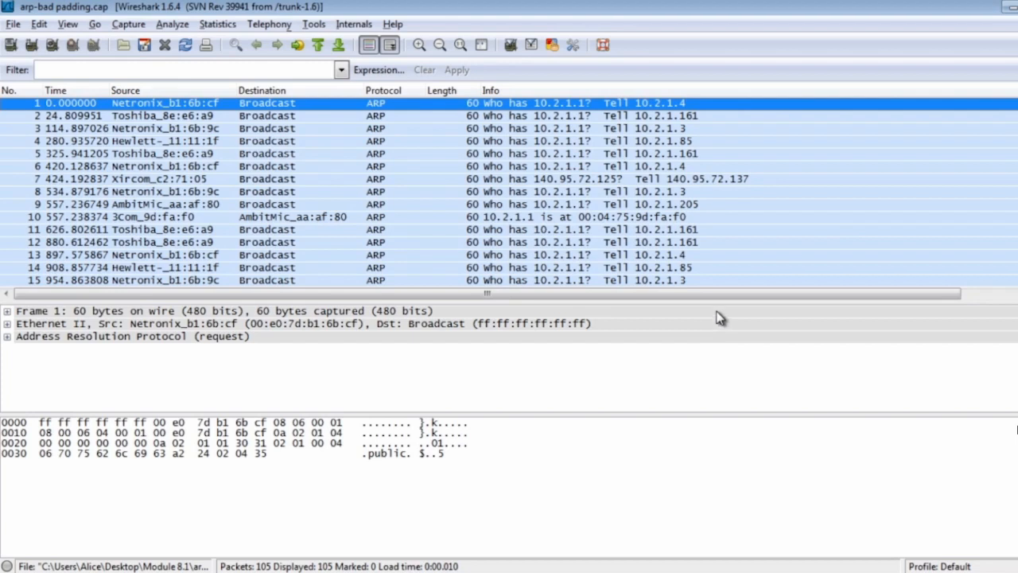
Step: Browse the ARP packets in arp-bad padding.cap, select packet 9, and resize the packet list to show its details
drag(722, 303, 751, 377)
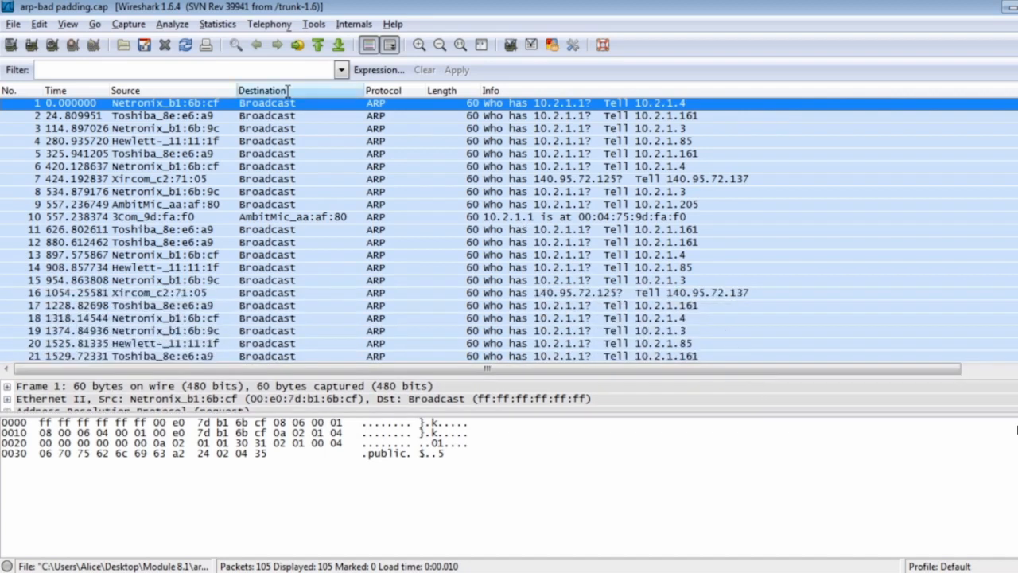
click(292, 153)
click(268, 204)
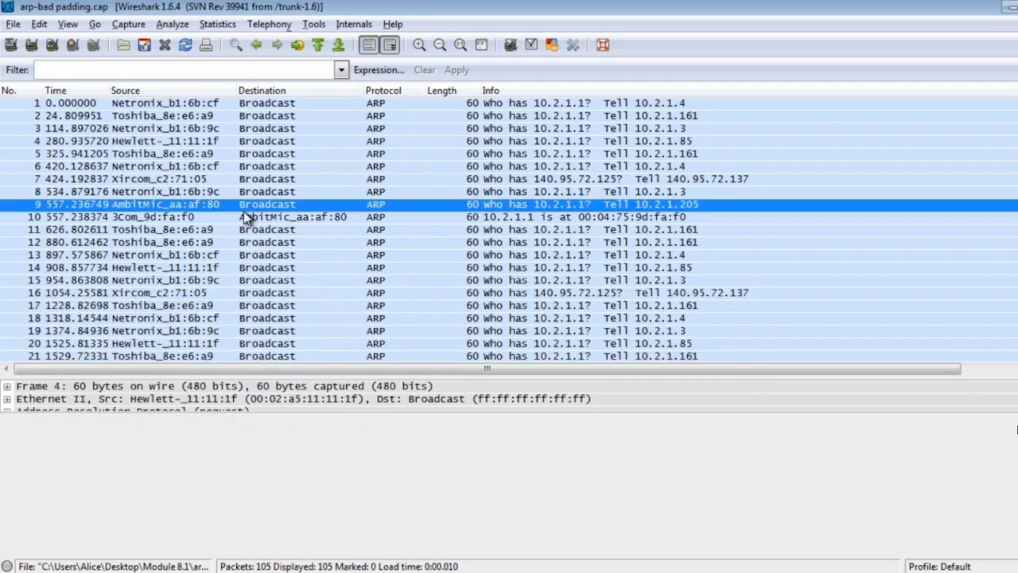
drag(363, 374, 364, 270)
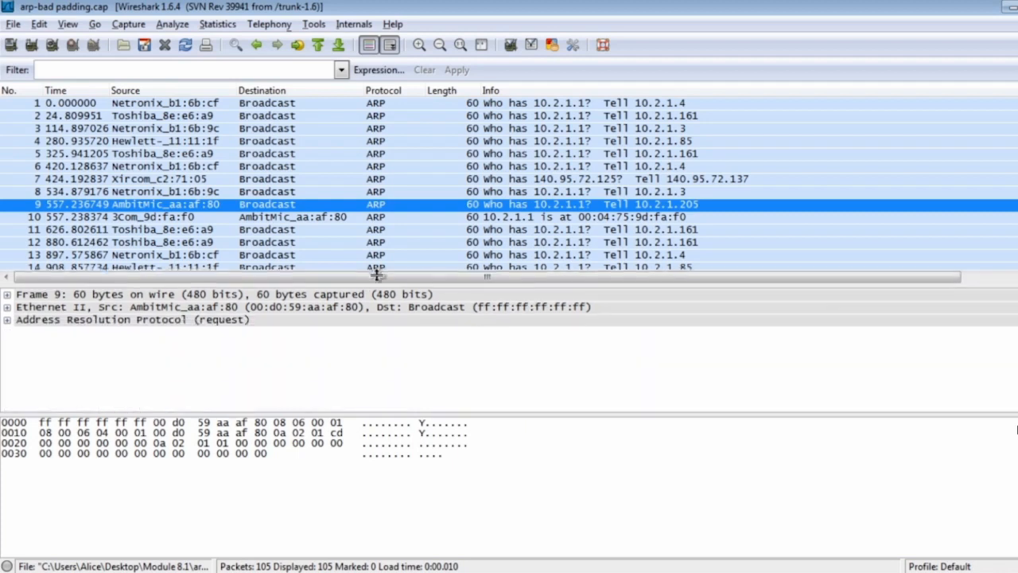
Step: Expand packet 9's Address Resolution Protocol section and review its fields down to the target IP address
click(168, 312)
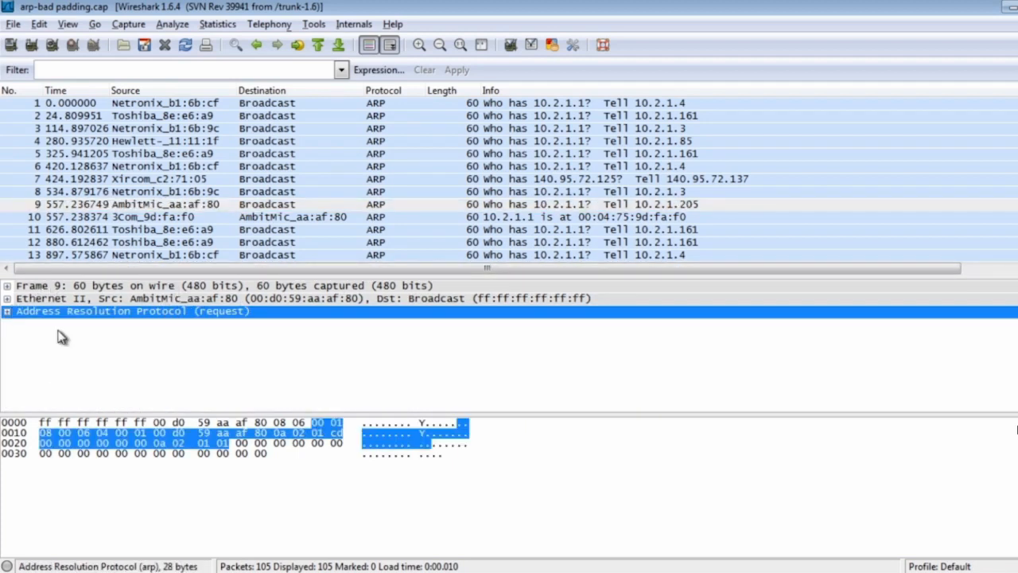
click(6, 311)
scroll(290, 334, down, 1)
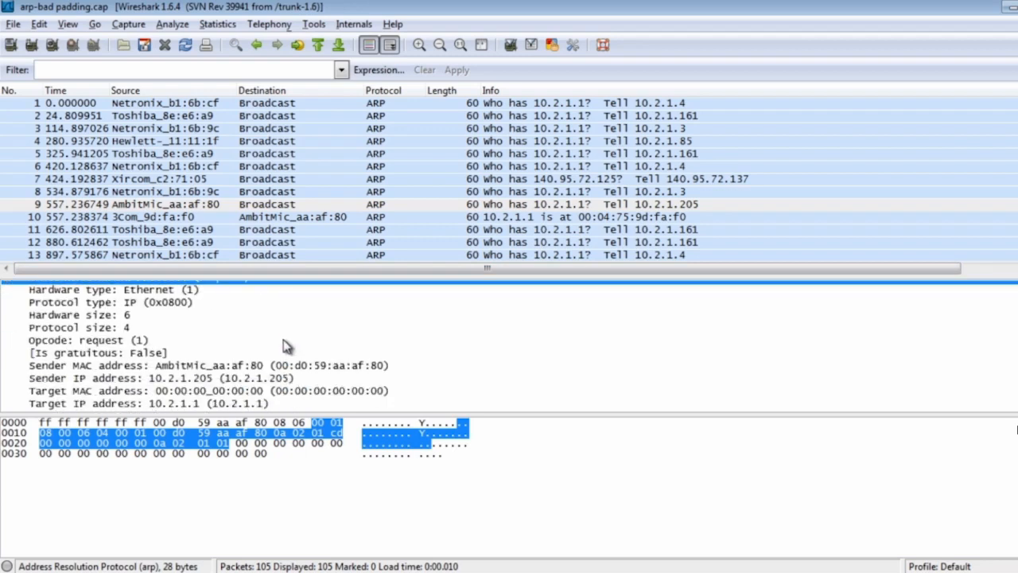
scroll(286, 344, up, 1)
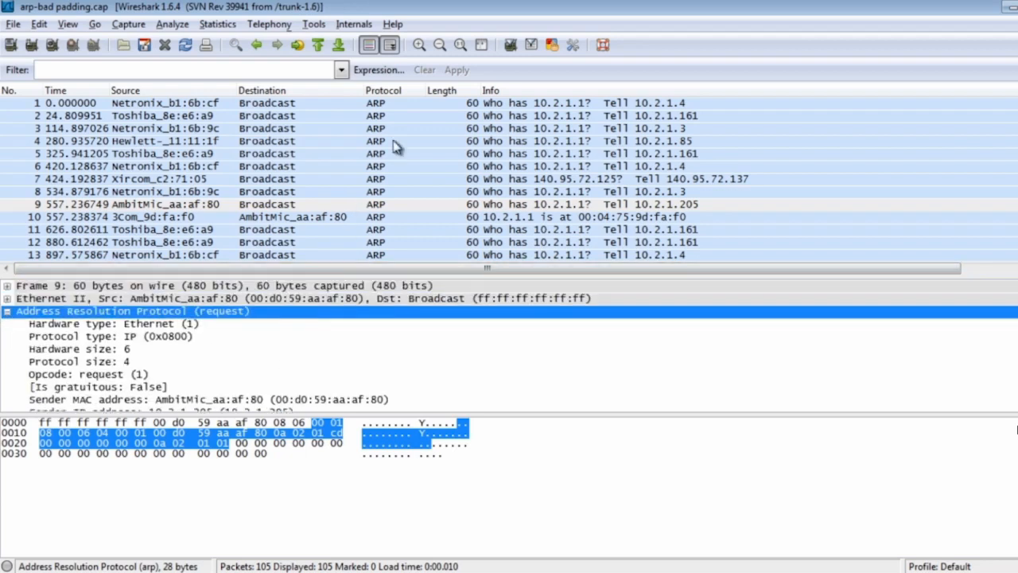
Step: Select packet 1 and highlight its Ethernet trailer bytes to examine the ARP padding
click(426, 104)
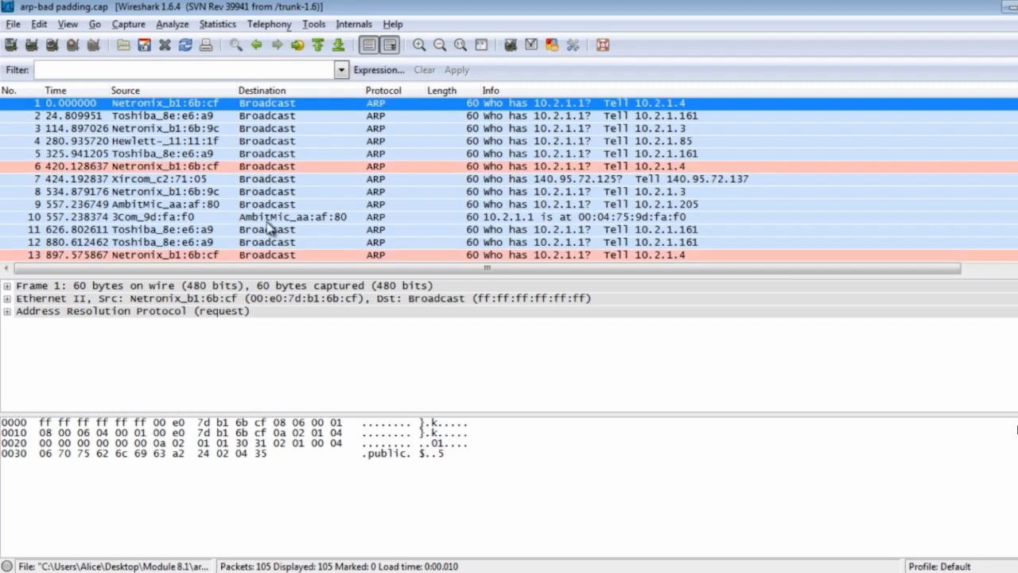
click(369, 460)
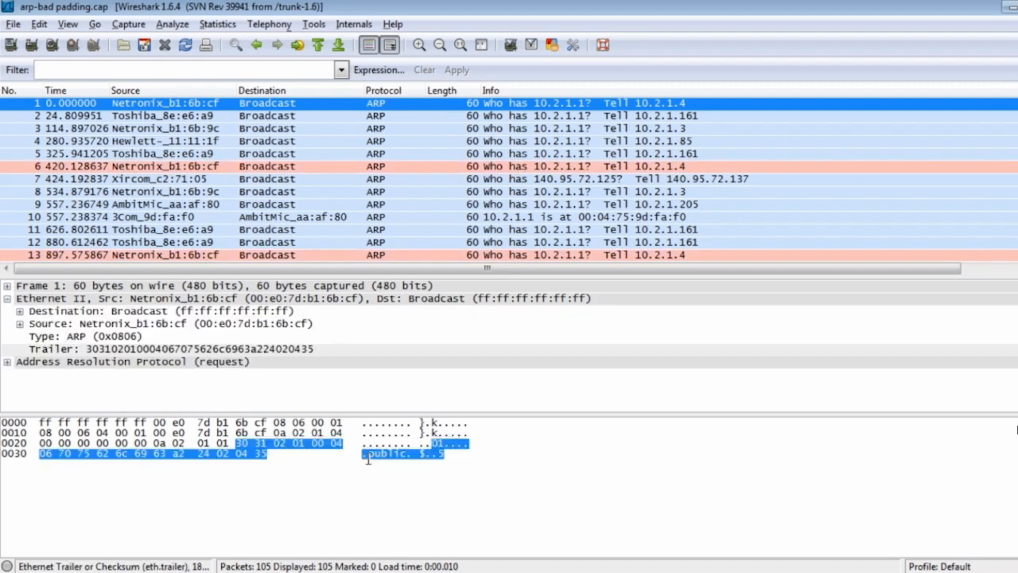
click(452, 454)
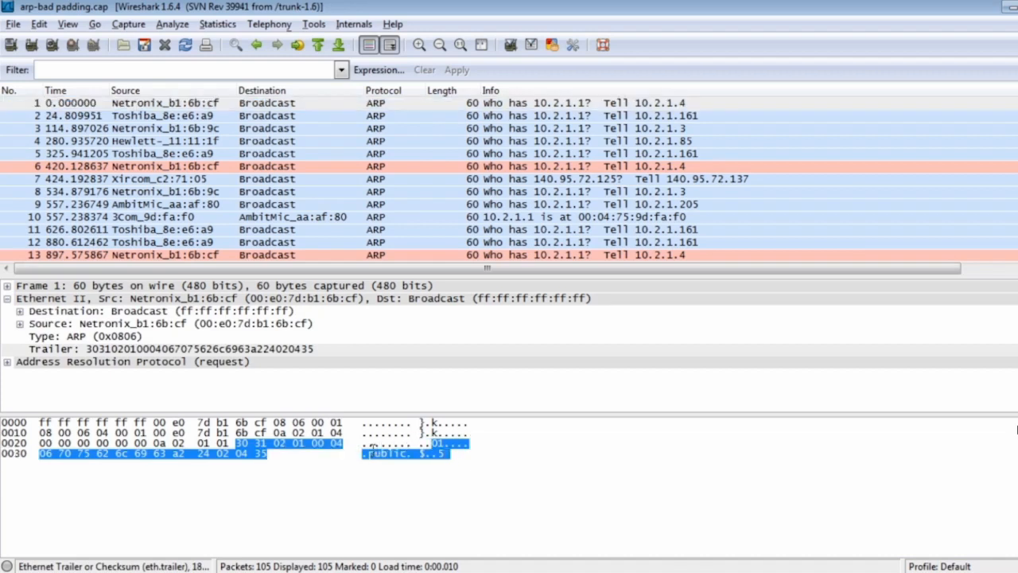
Step: Go through ARP packets 4, 5, 6, 8 and 12, comparing the contents of their Ethernet trailers
click(386, 141)
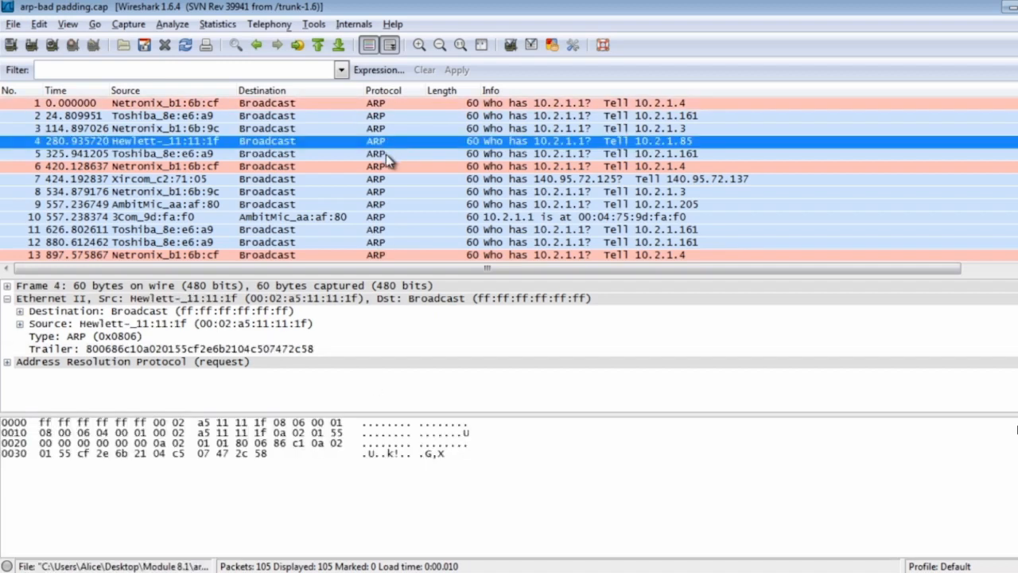
click(385, 154)
click(390, 167)
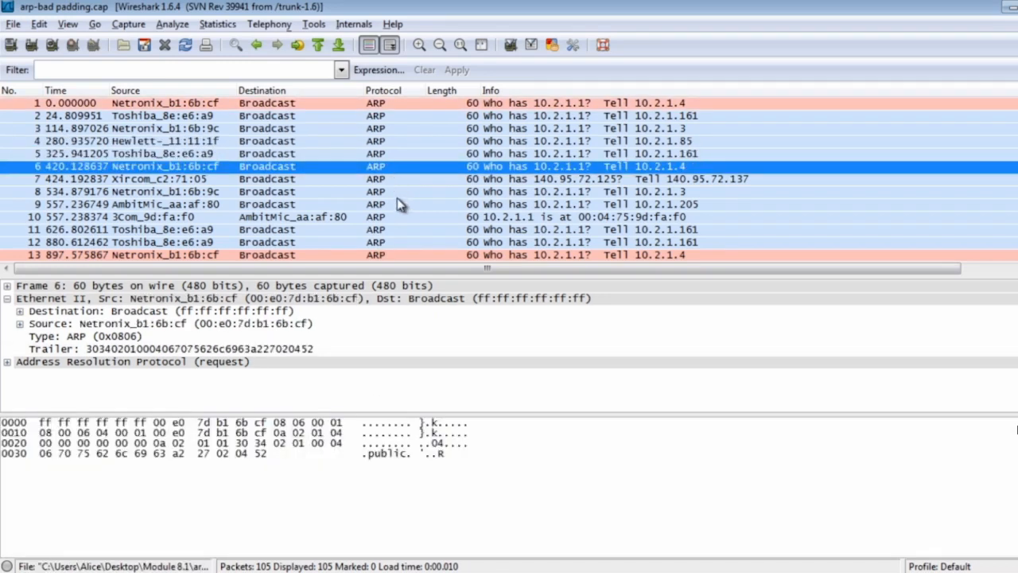
click(399, 194)
scroll(404, 199, down, 2)
click(403, 193)
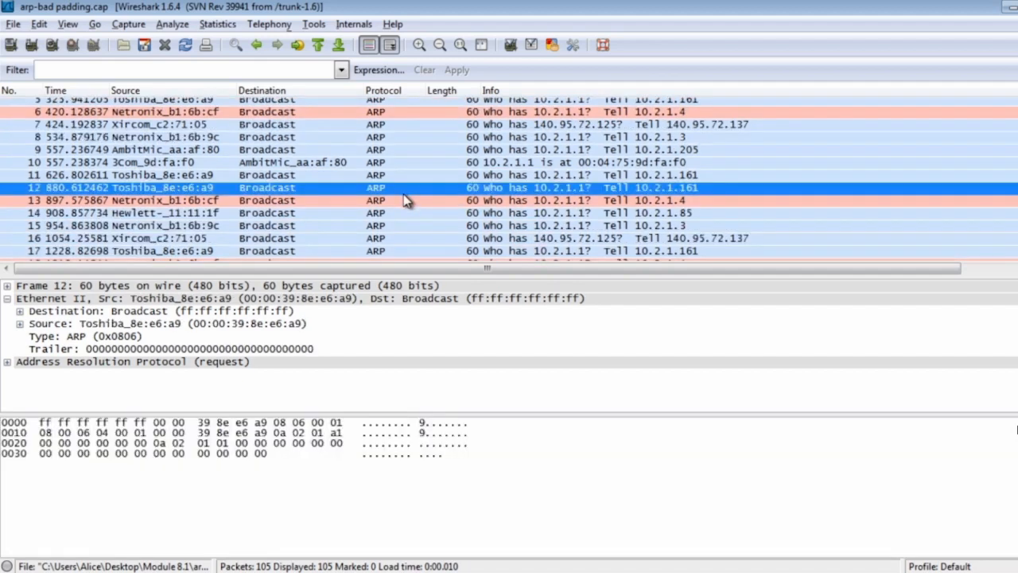
Step: Compare the padding of packets 14 and 15, then locate the readable text in packet 14's trailer bytes
click(404, 213)
click(398, 228)
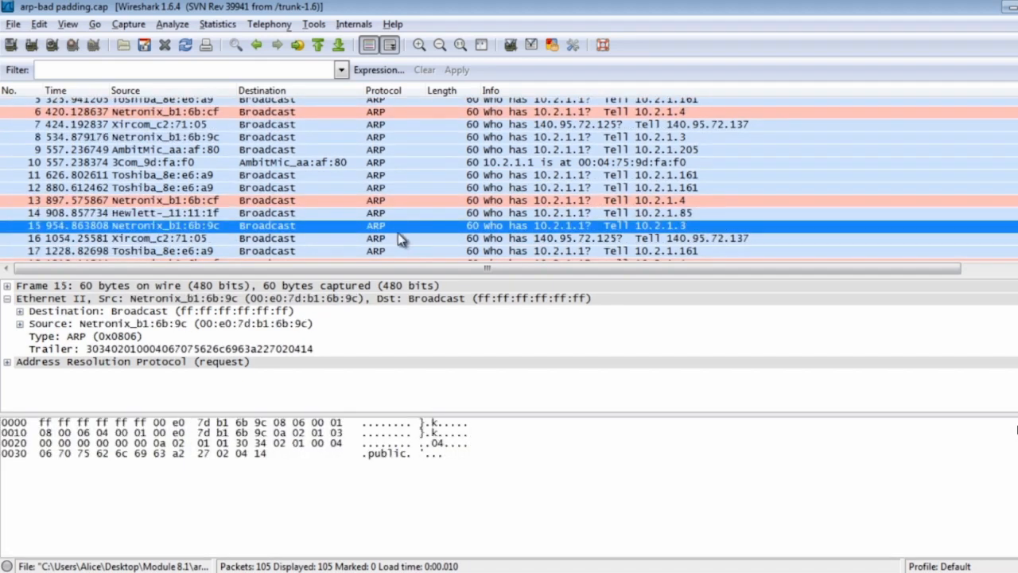
click(404, 214)
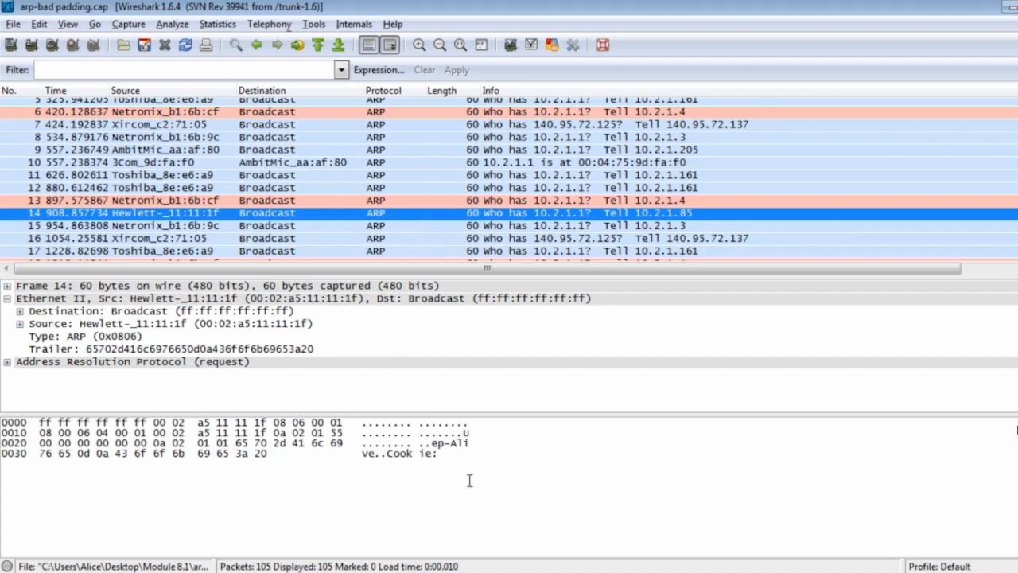
click(433, 443)
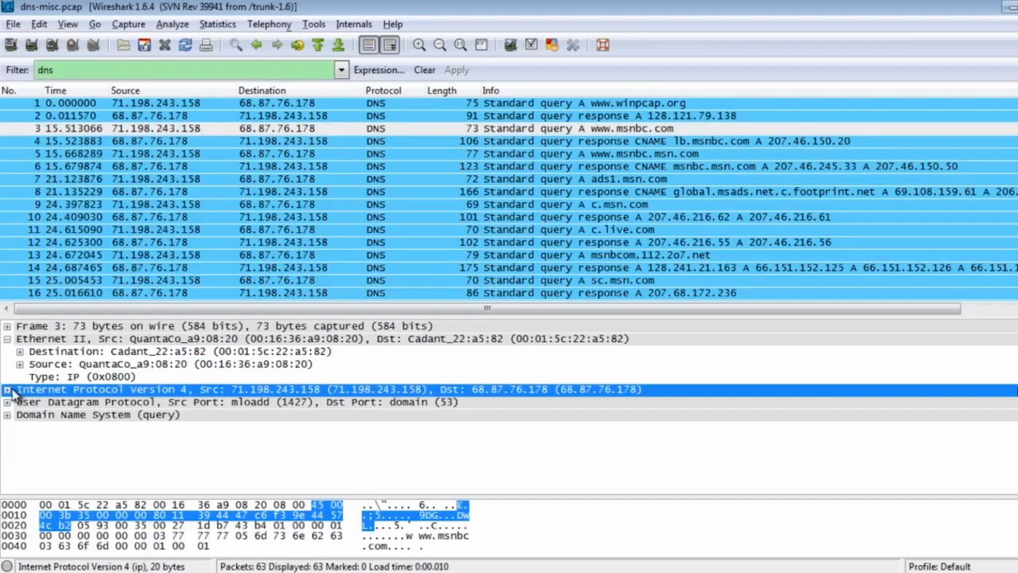
Step: Expand the Internet Protocol Version 4 section of packet 3 in dns-misc.pcap and select its source address field
click(8, 389)
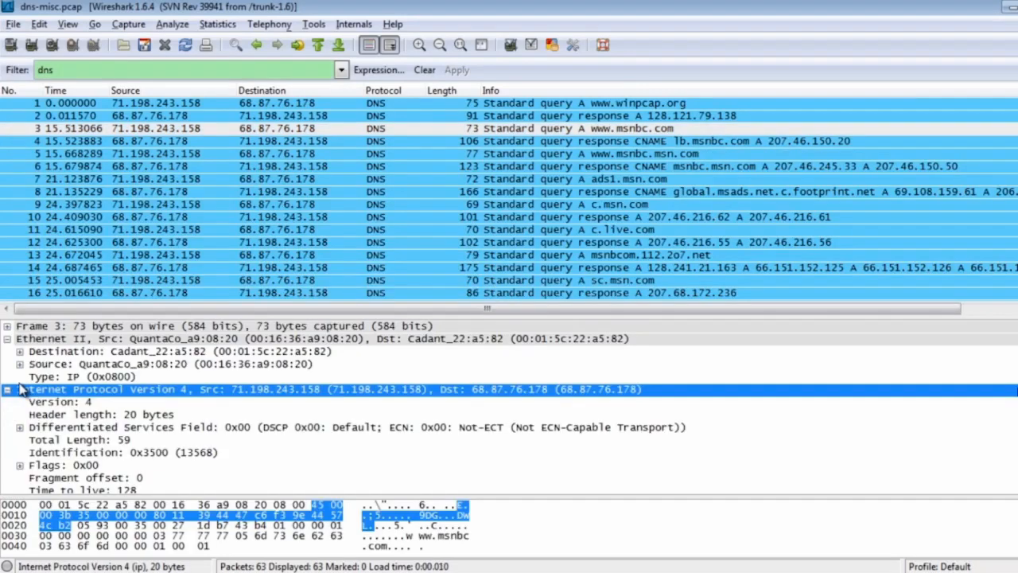
drag(231, 315, 231, 208)
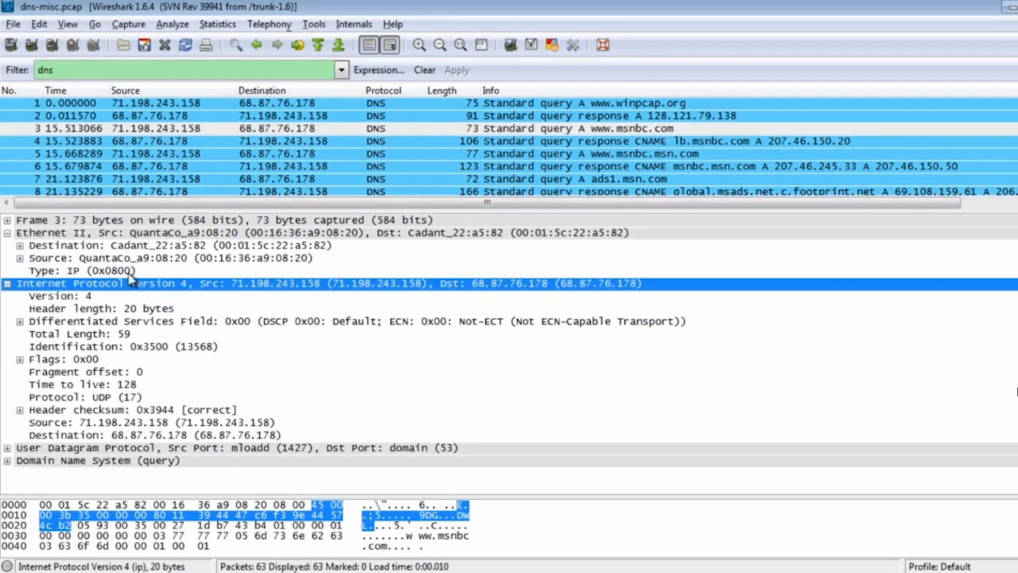
click(148, 425)
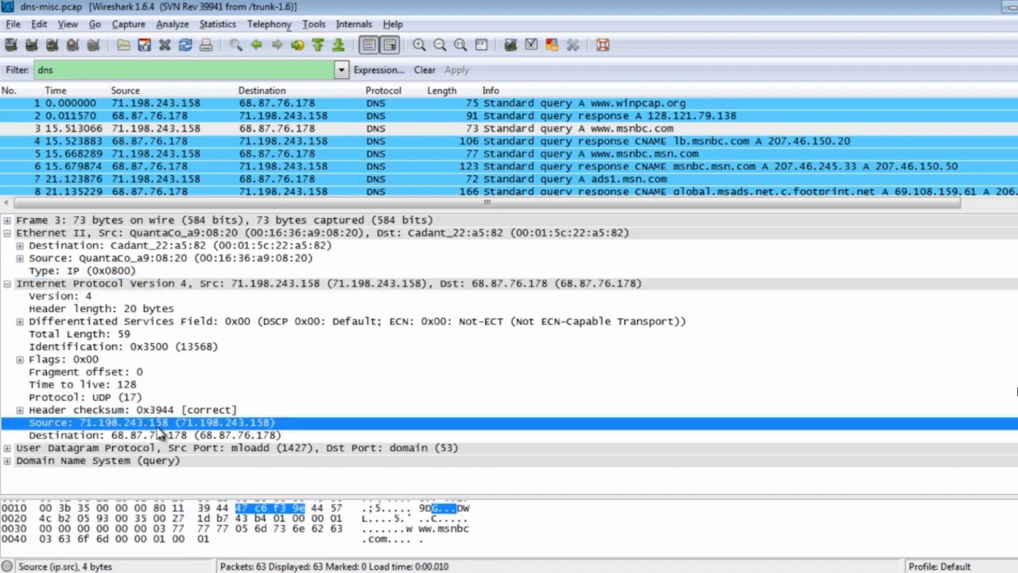
Step: Apply the selected source address as the display filter ip.src == 71.198.243.158 and enlarge the packet list
right_click(154, 432)
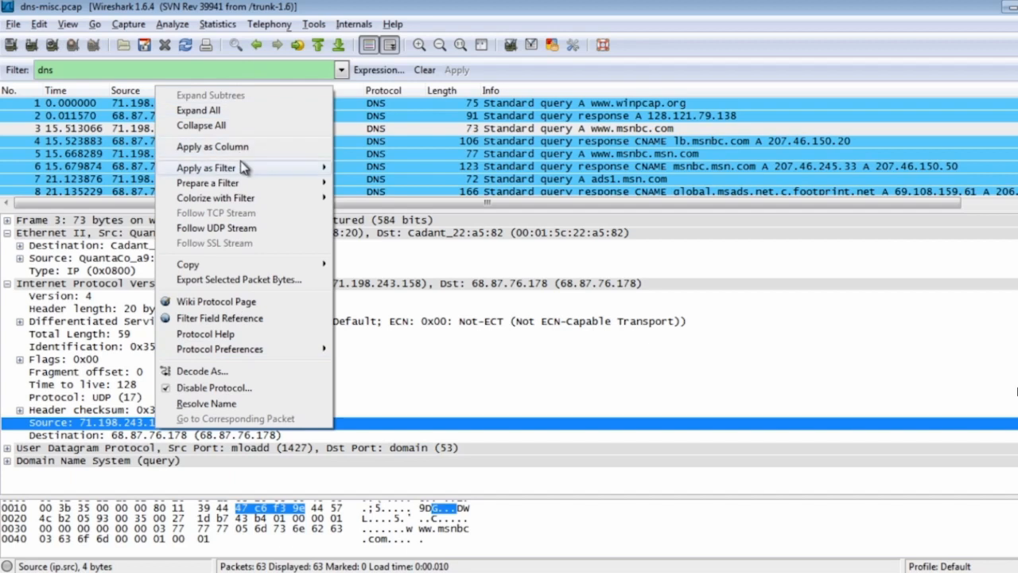
mouse_move(247, 170)
mouse_move(290, 184)
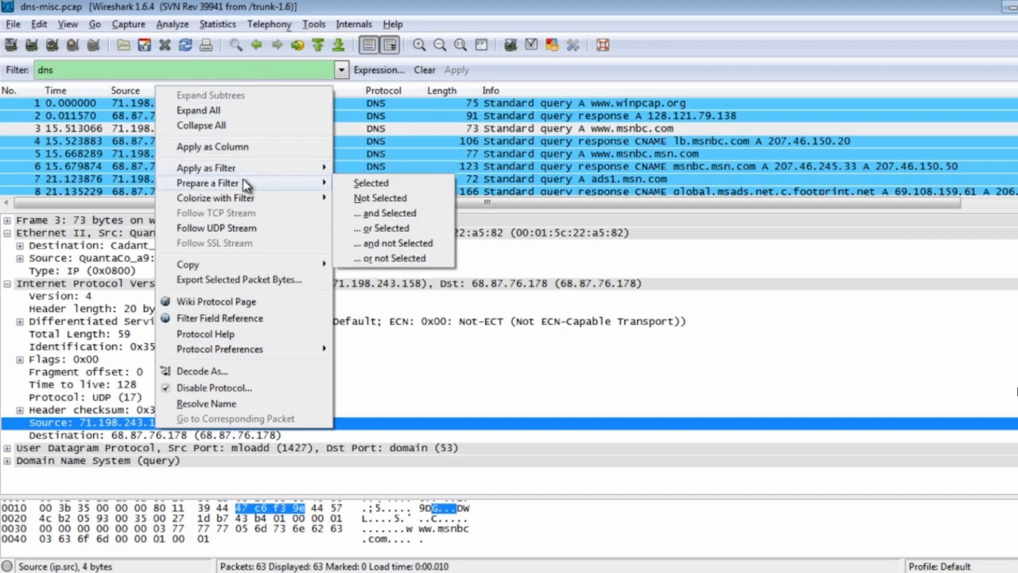
mouse_move(318, 168)
click(362, 170)
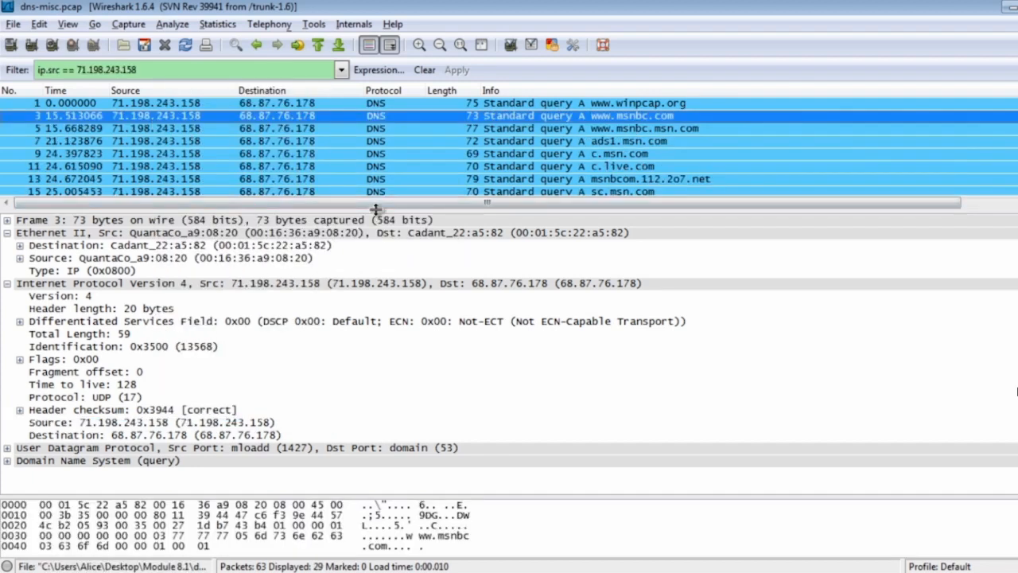
drag(376, 208, 372, 338)
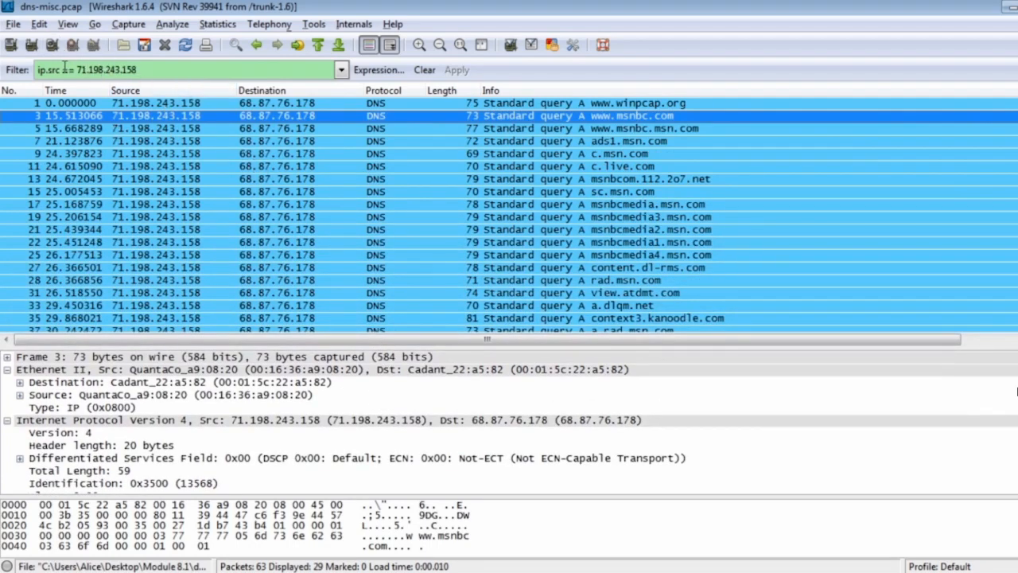
triple_click(146, 70)
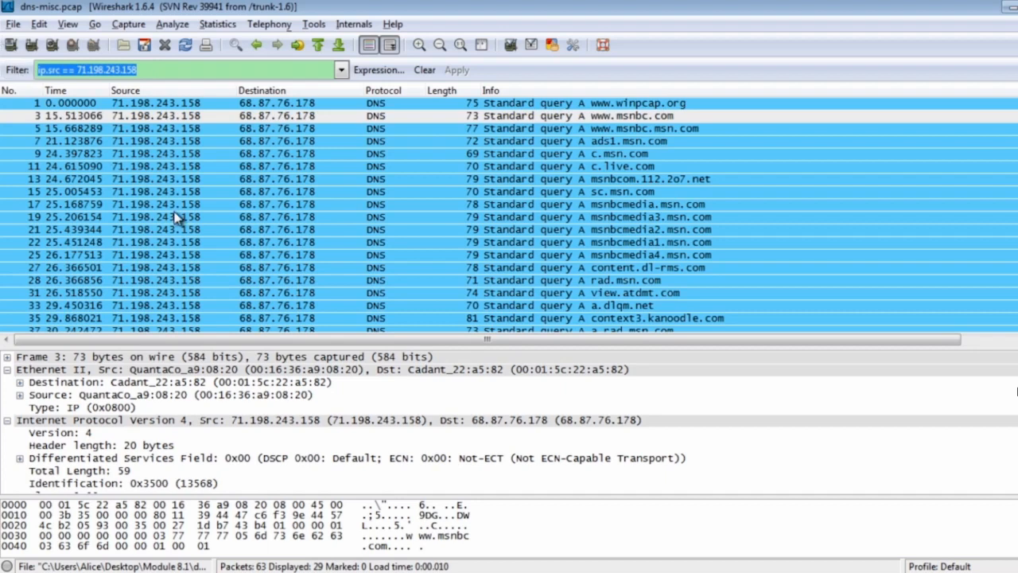
key(End)
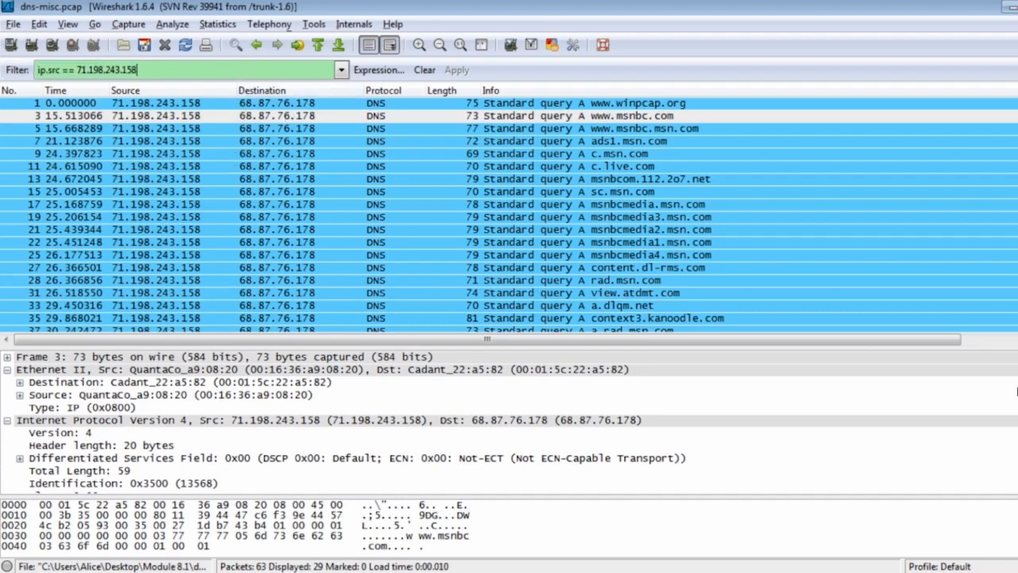
Step: Browse to the end of the filtered DNS queries and examine packets 55, 51 and 43
scroll(508, 215, down, 4)
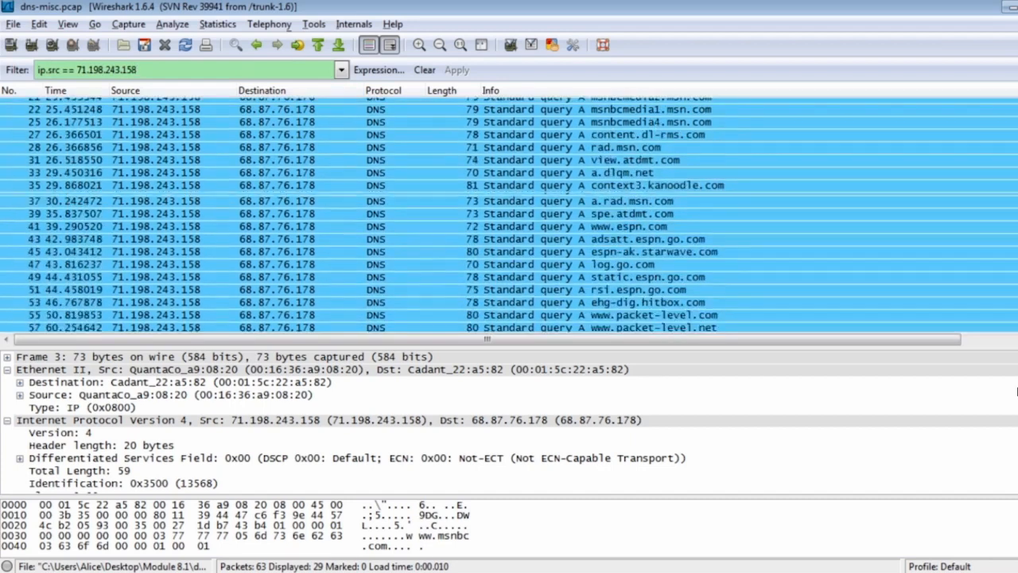
click(720, 312)
click(709, 287)
click(695, 237)
scroll(695, 247, up, 4)
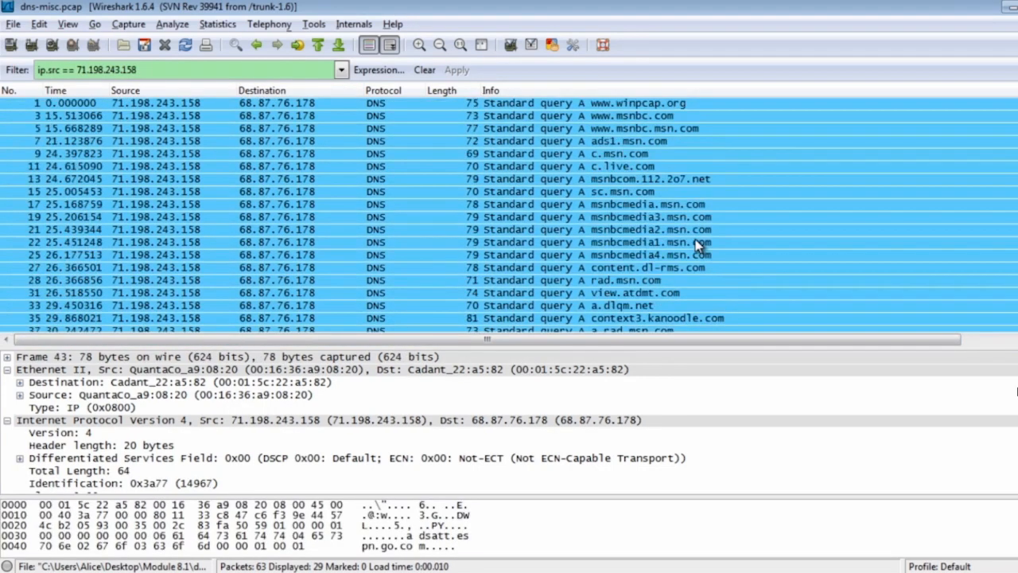
Step: Examine the DNS queries in packets 5, 7, 11, 15 and 19, and review the rest of the filtered list
click(606, 129)
click(619, 142)
click(636, 169)
click(644, 193)
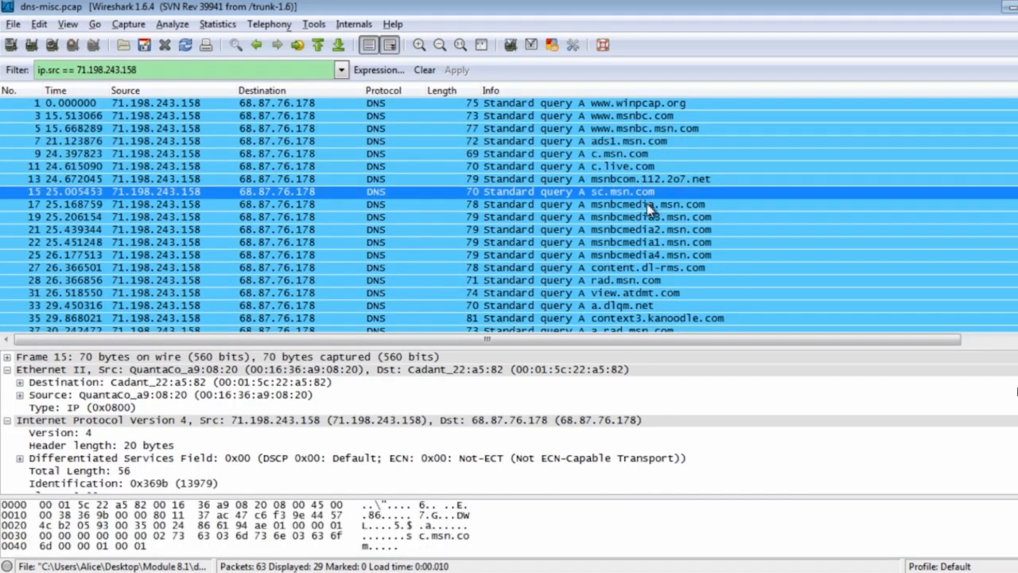
click(657, 217)
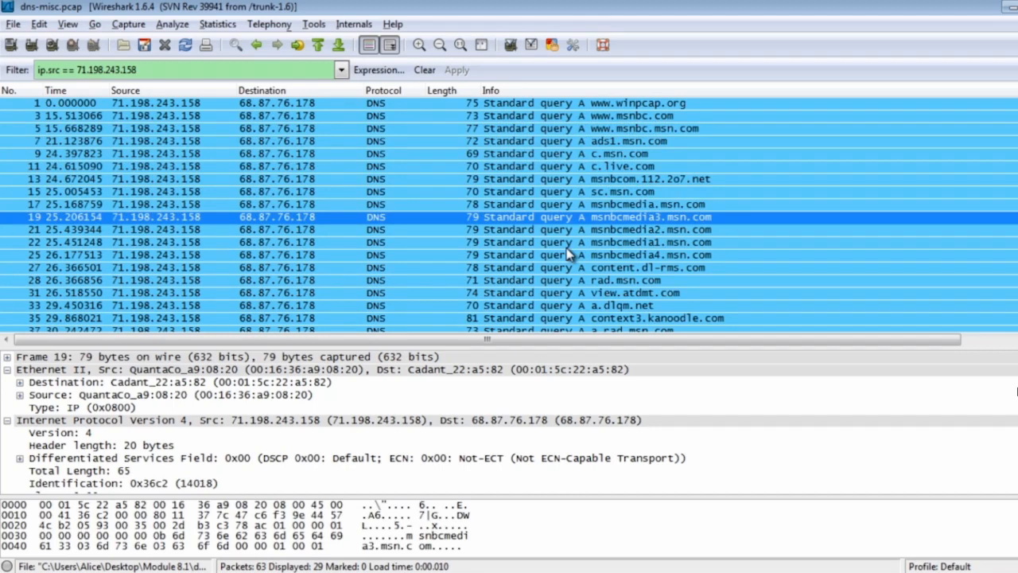
scroll(569, 255, down, 4)
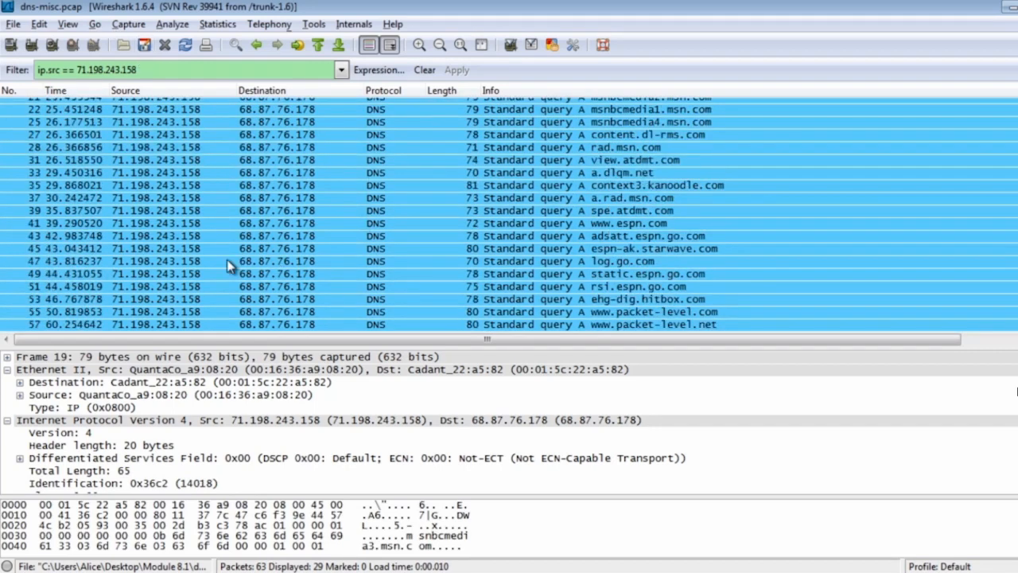
scroll(274, 270, up, 4)
scroll(274, 269, down, 4)
scroll(274, 270, up, 4)
scroll(273, 270, down, 4)
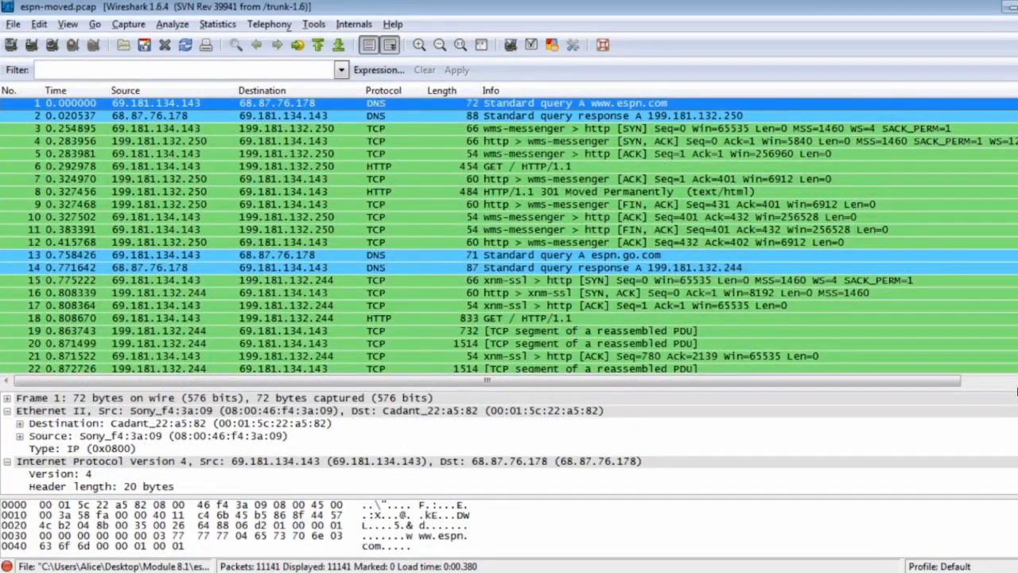
Step: Create an unfiltered HTTP packet counter for espn-moved.pcap and move its window clear of the filter dialog
mouse_move(1017, 108)
mouse_down()
mouse_move(1017, 358)
mouse_move(1017, 108)
mouse_up()
click(229, 28)
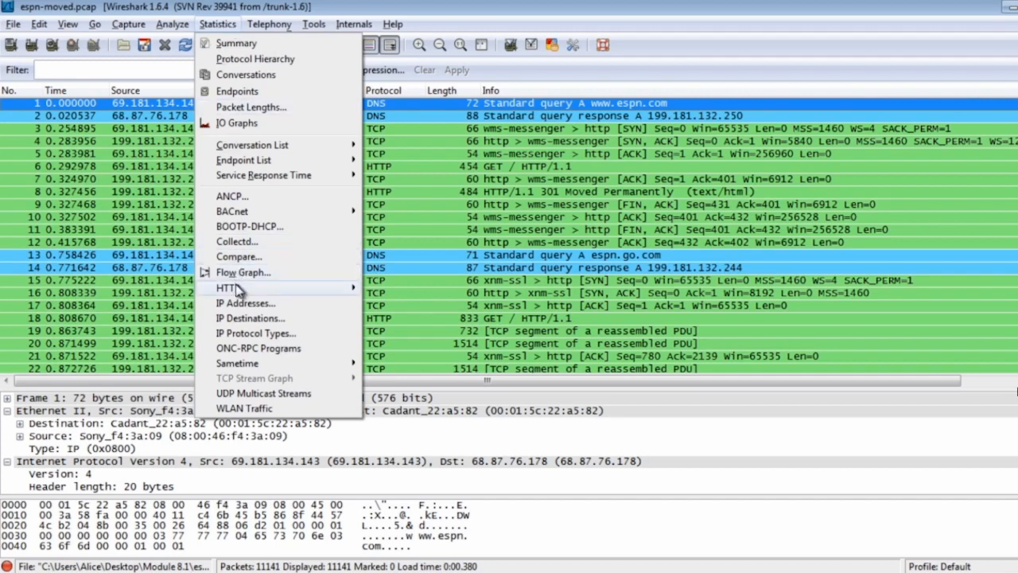
mouse_move(238, 291)
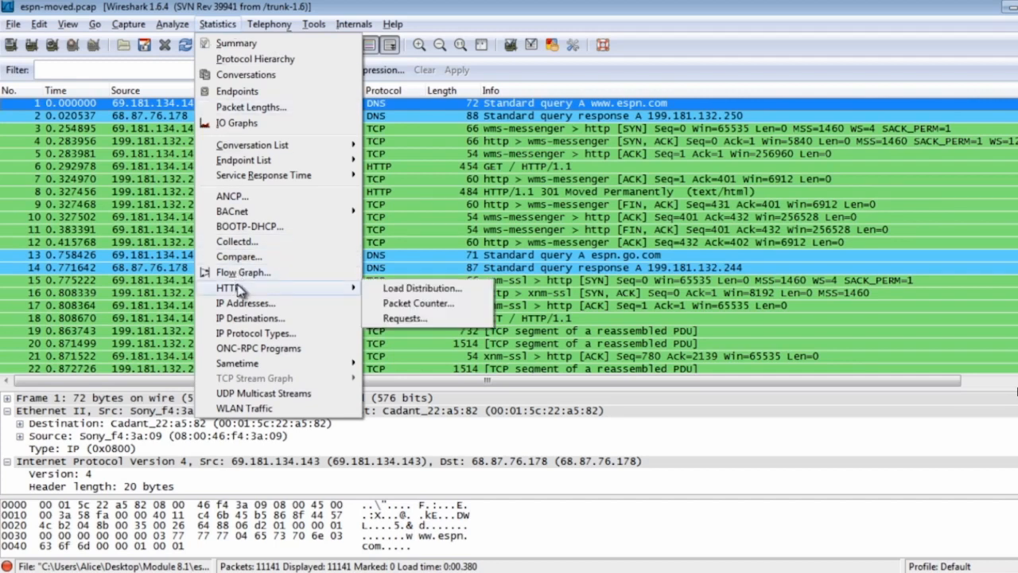
click(429, 304)
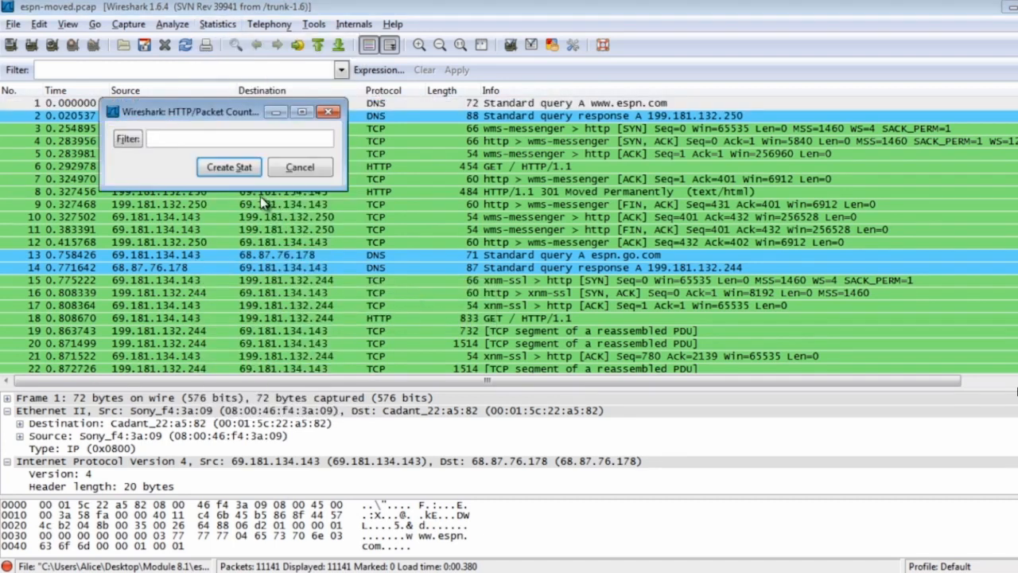
drag(211, 118, 307, 132)
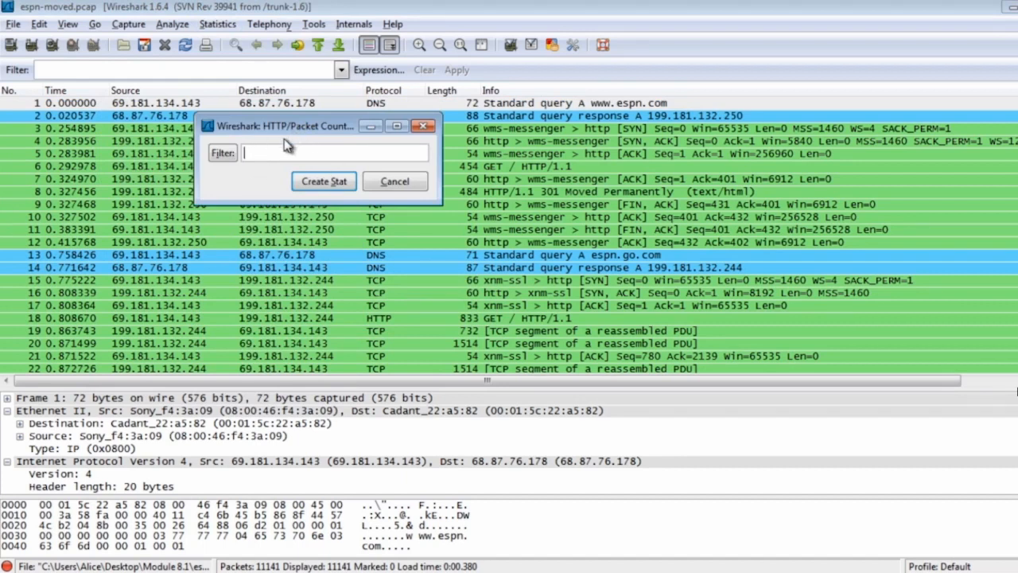
click(326, 182)
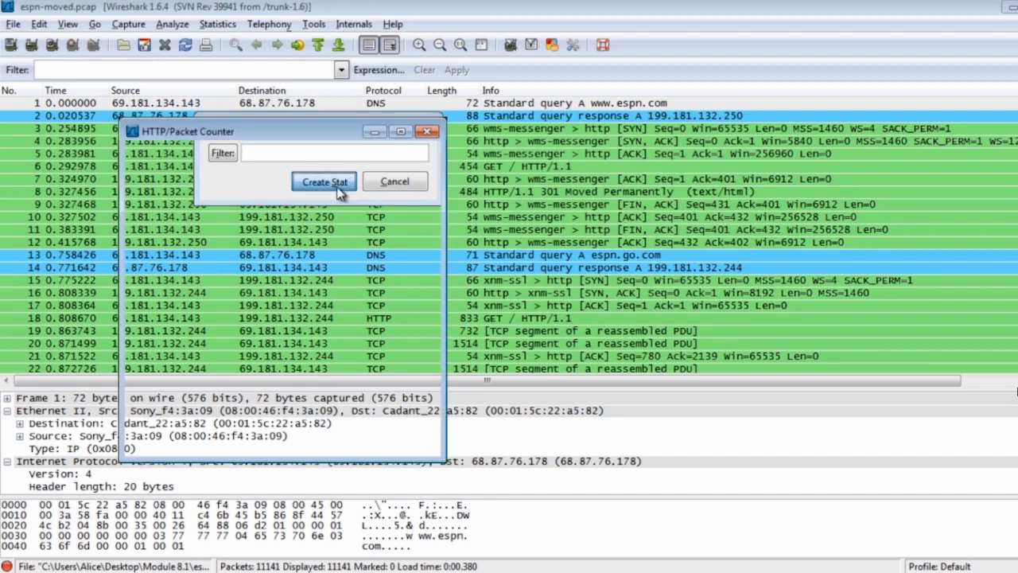
drag(326, 128, 526, 57)
click(341, 102)
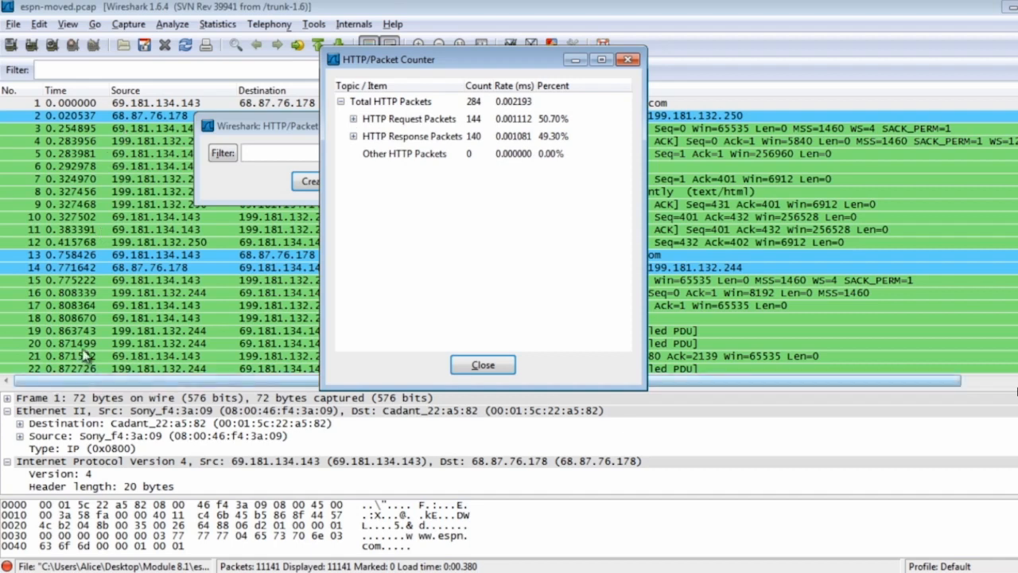
Step: Expand the HTTP request and response packet categories in the counter and examine the GET and response rows
click(354, 119)
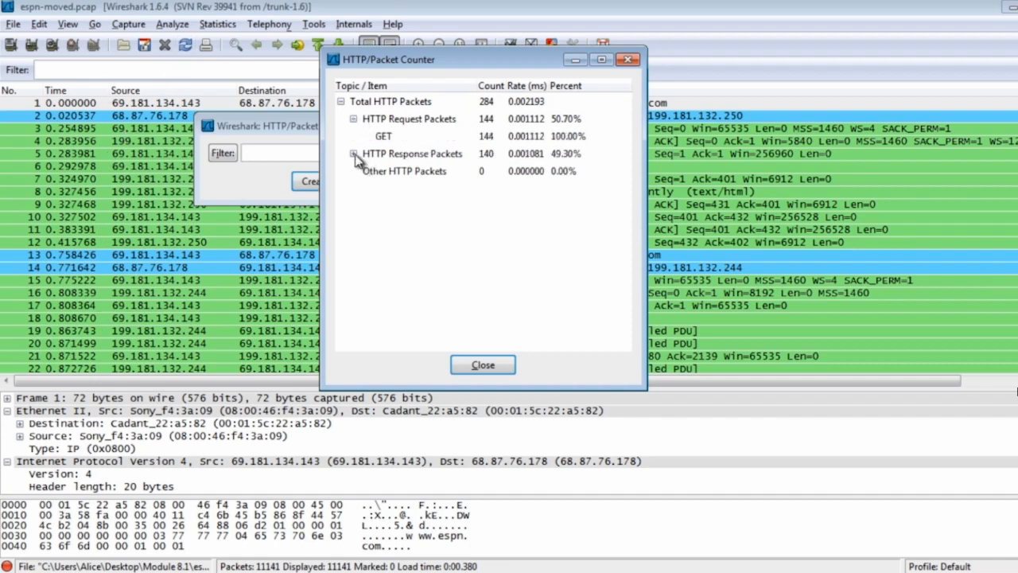
click(354, 154)
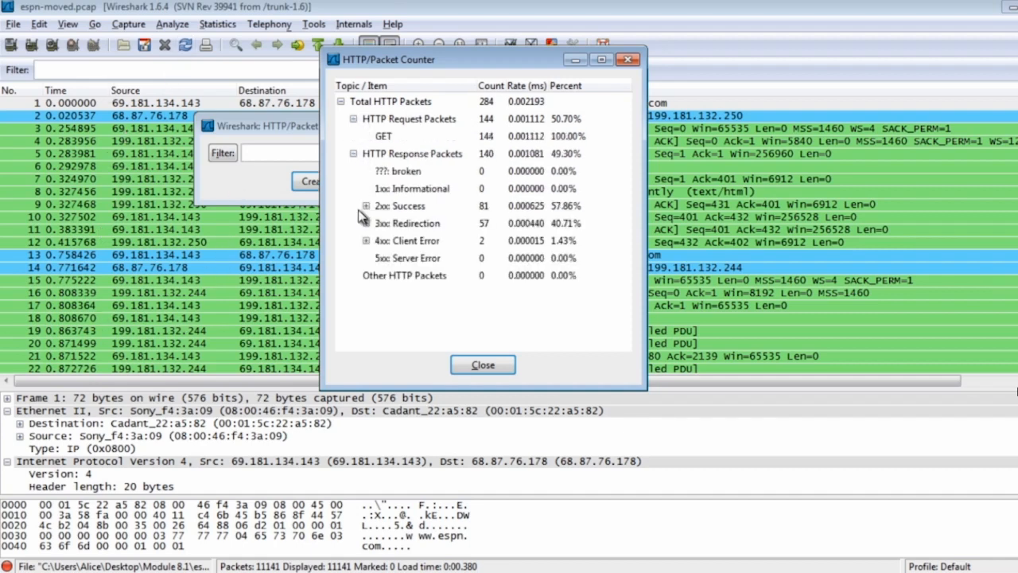
click(384, 140)
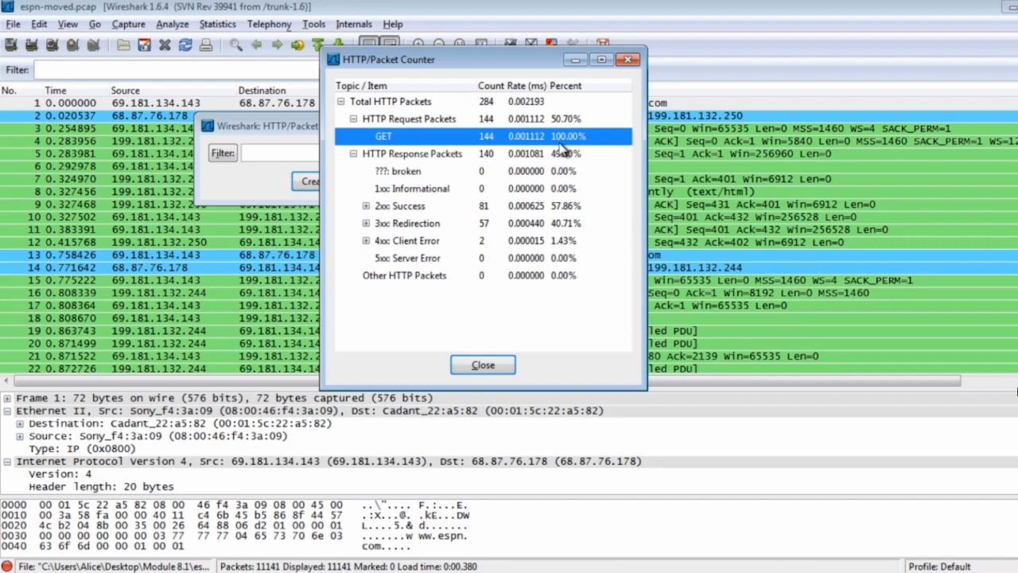
click(415, 156)
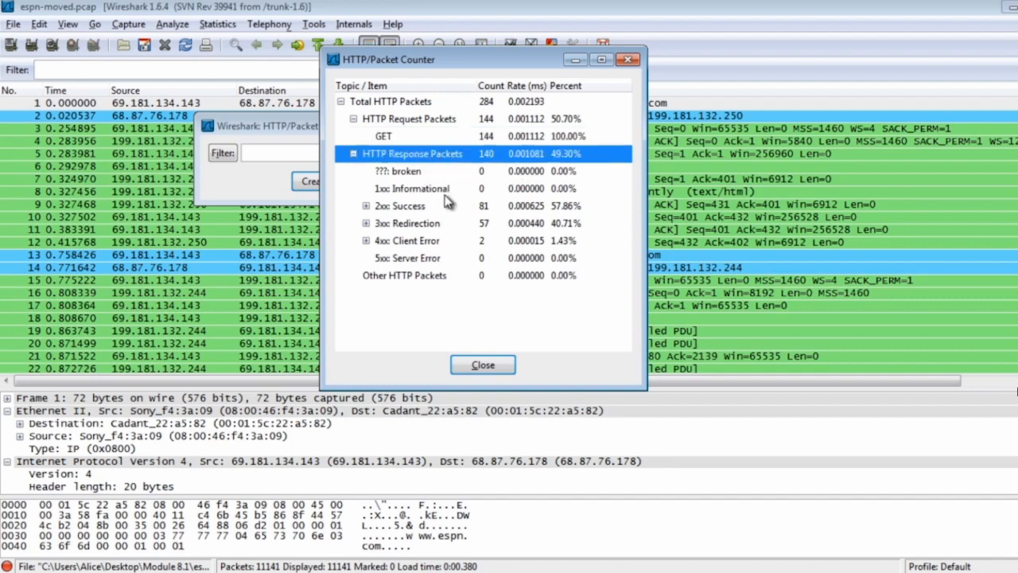
Step: Examine the 2xx Success and 3xx Redirection breakdowns, including the 304 Not Modified and 301 Moved Permanently entries
click(355, 208)
click(366, 206)
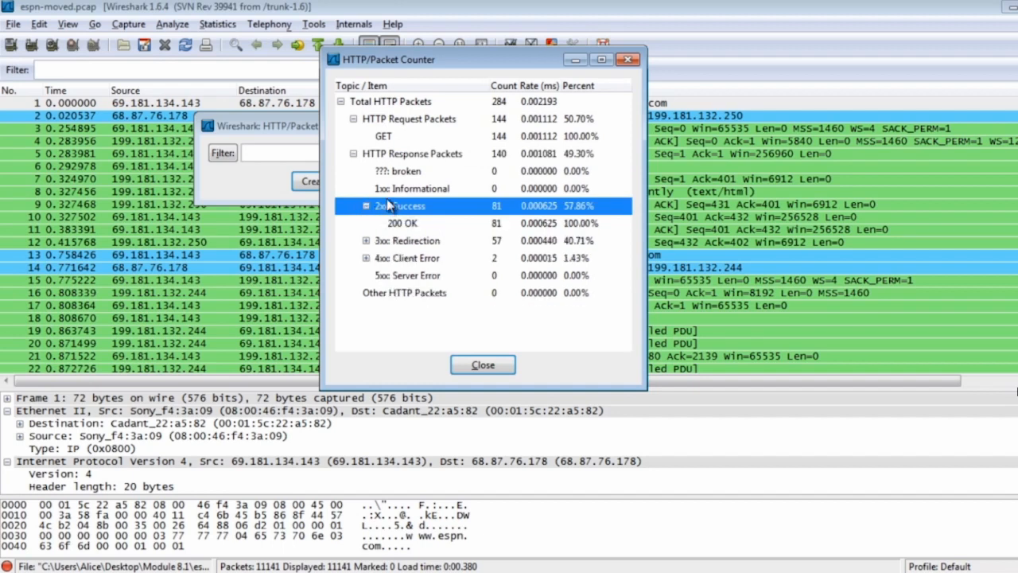
click(365, 207)
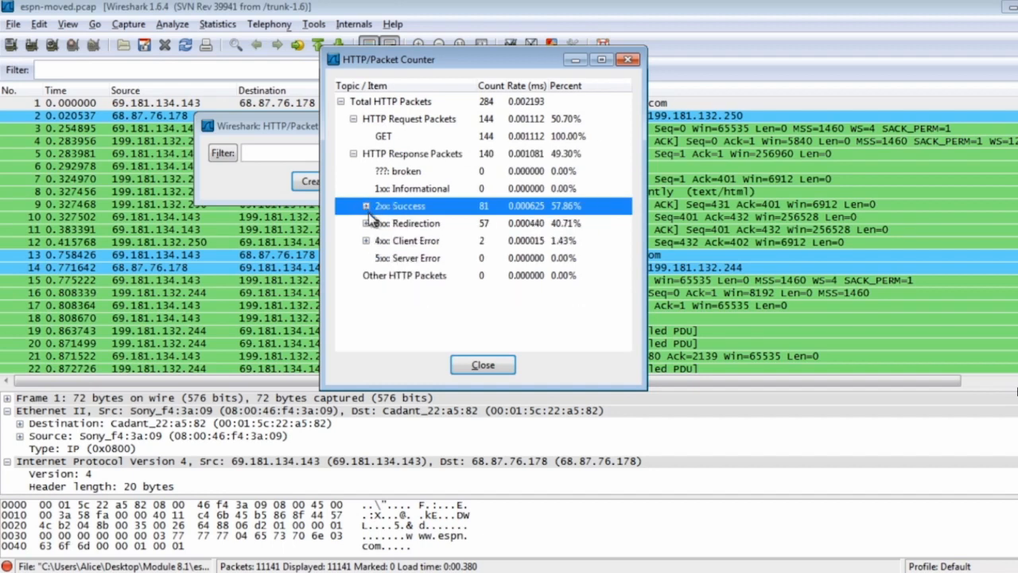
click(406, 223)
click(365, 224)
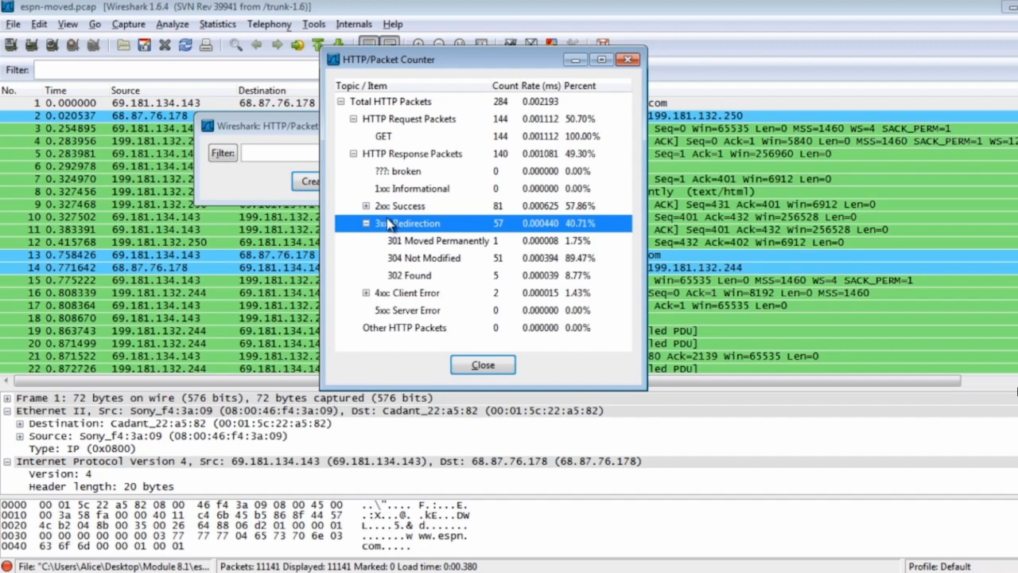
click(433, 262)
click(421, 241)
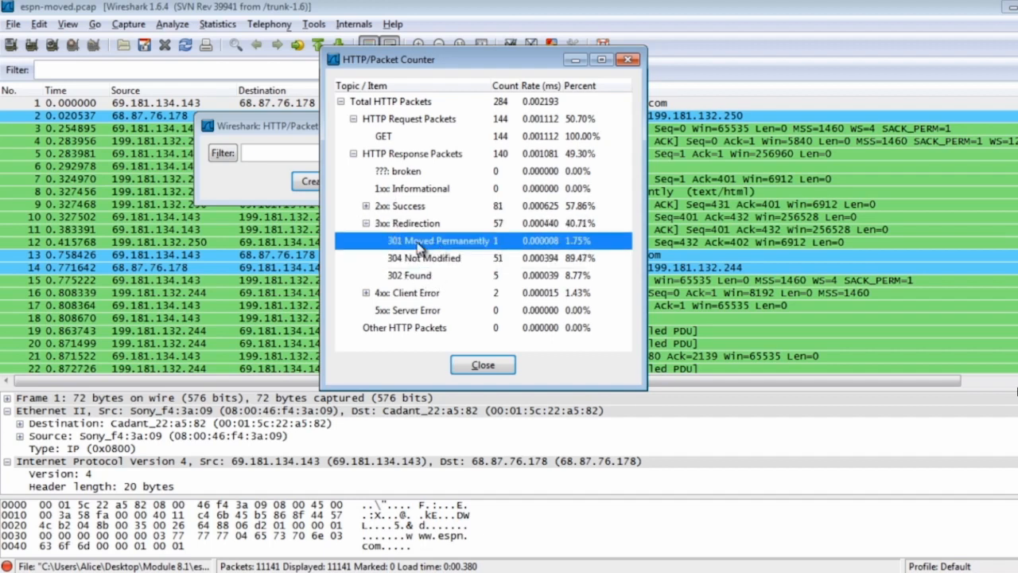
Step: Expand the 4xx Client Error category and examine its 404 Not Found entry
click(412, 295)
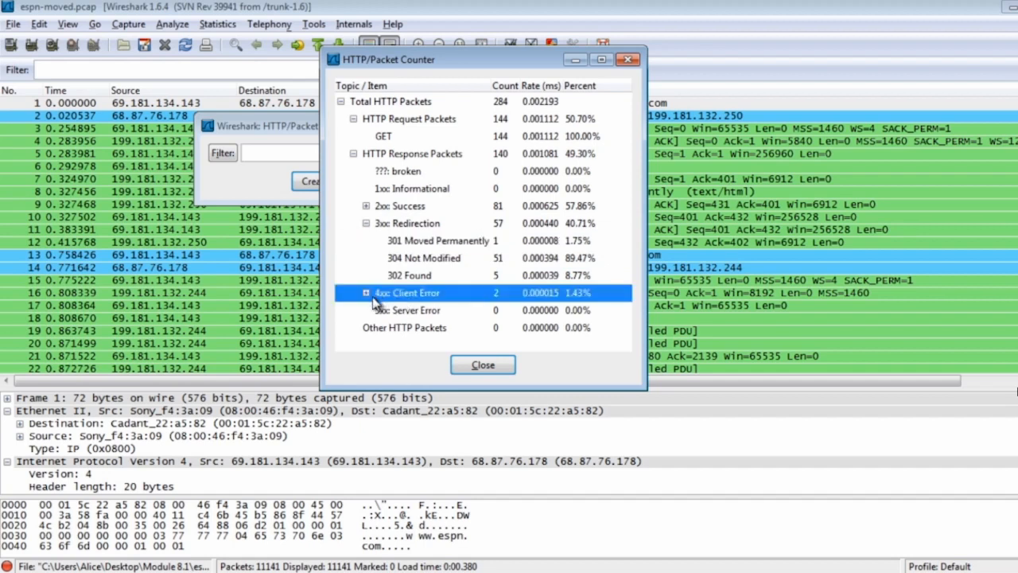
click(366, 292)
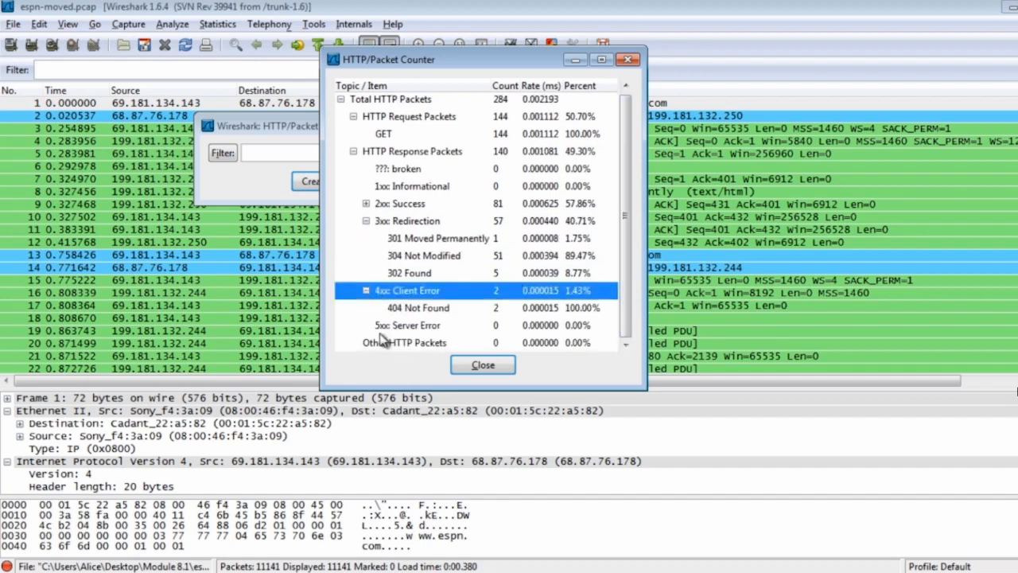
click(410, 310)
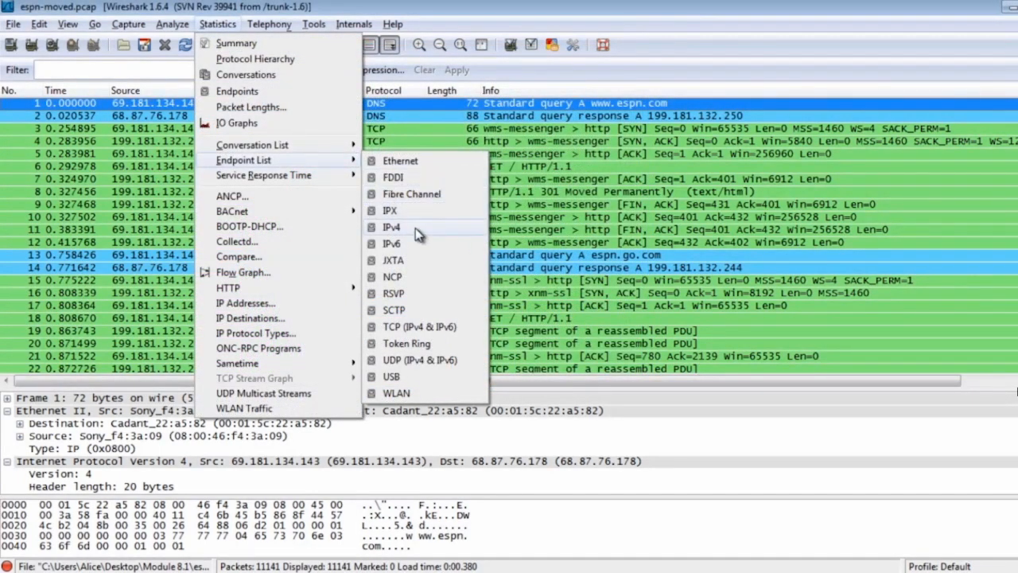
Step: List the capture's TCP (IPv4 & IPv6) endpoints, examine several address and port rows, and close the list
click(441, 330)
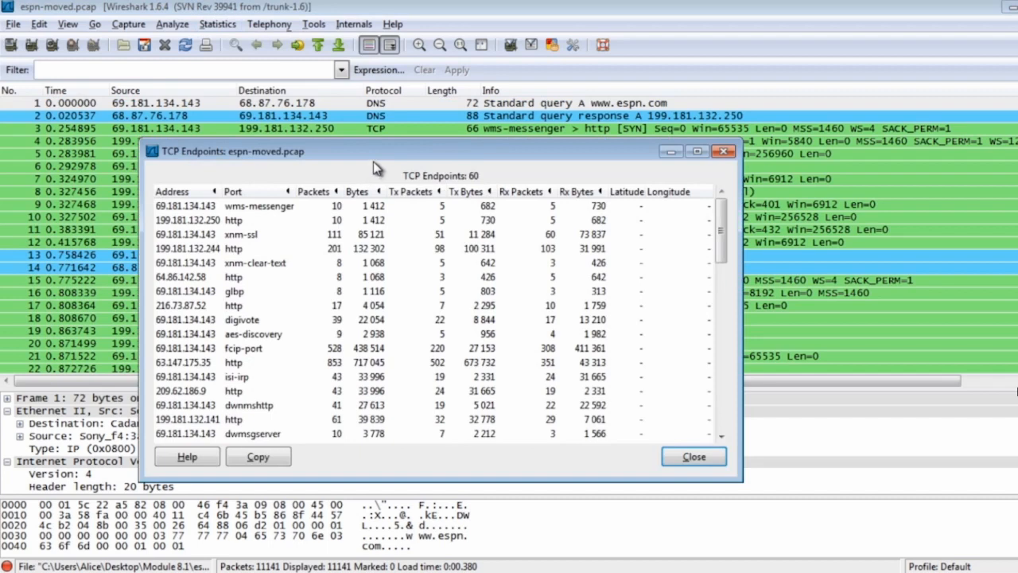
drag(377, 156, 383, 124)
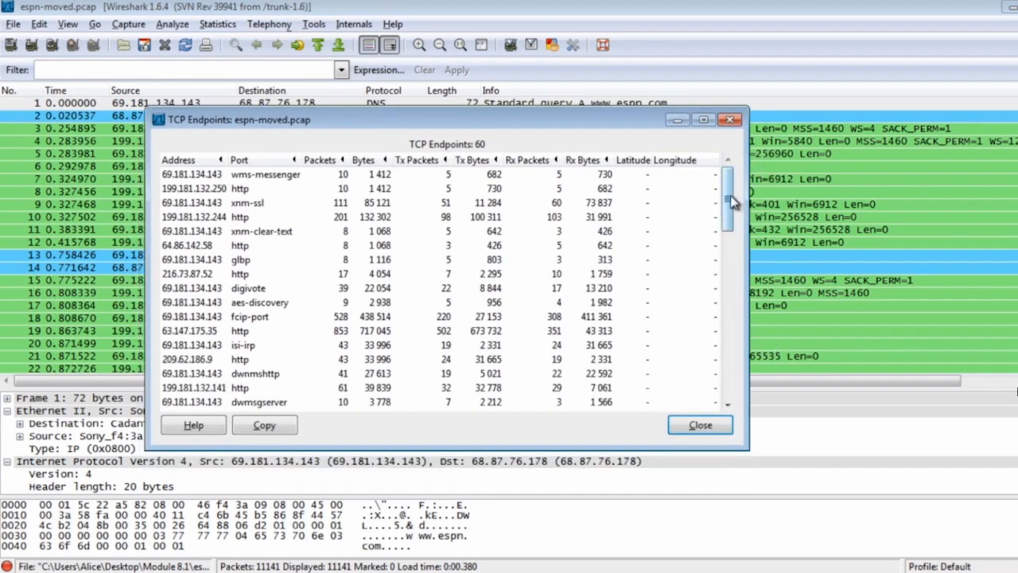
mouse_move(727, 199)
mouse_down()
mouse_move(734, 390)
mouse_move(740, 199)
mouse_move(730, 187)
mouse_up()
click(209, 223)
click(206, 248)
click(211, 274)
click(222, 303)
click(237, 347)
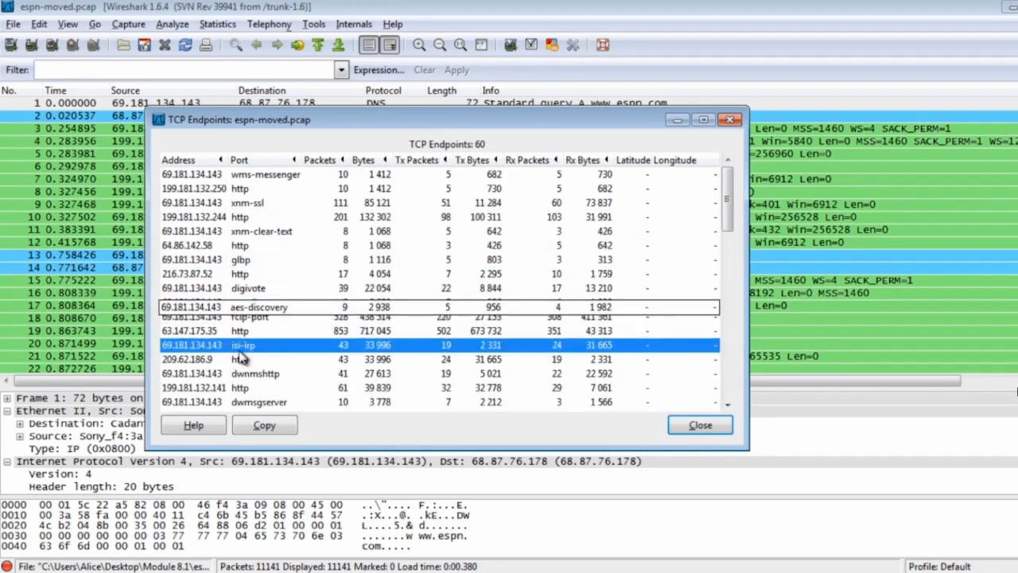
click(243, 291)
key(Escape)
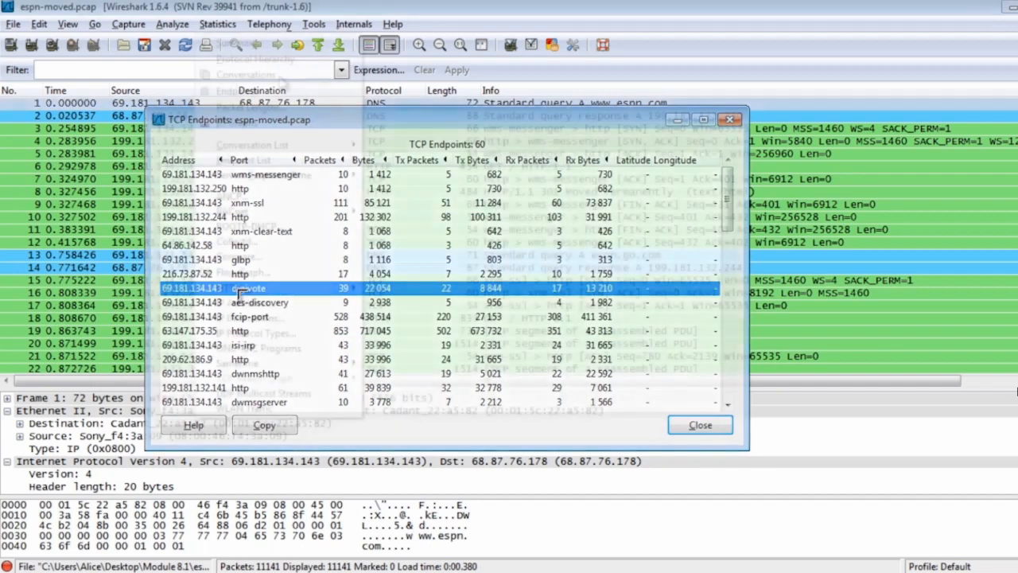
Step: Open the overall Endpoints statistics, enlarge the window, show the IPv4 endpoints and widen their Address column
click(218, 24)
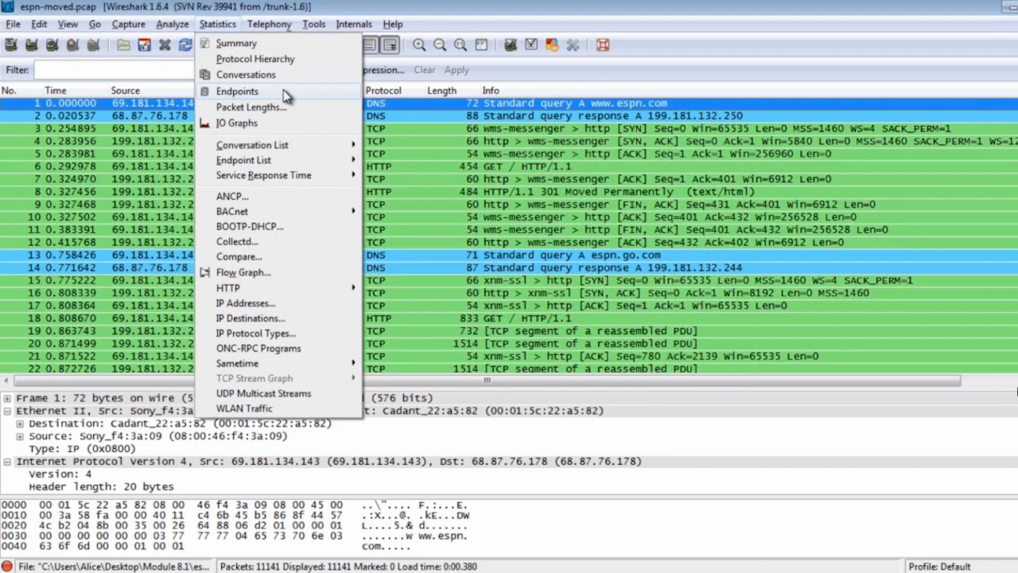
click(237, 92)
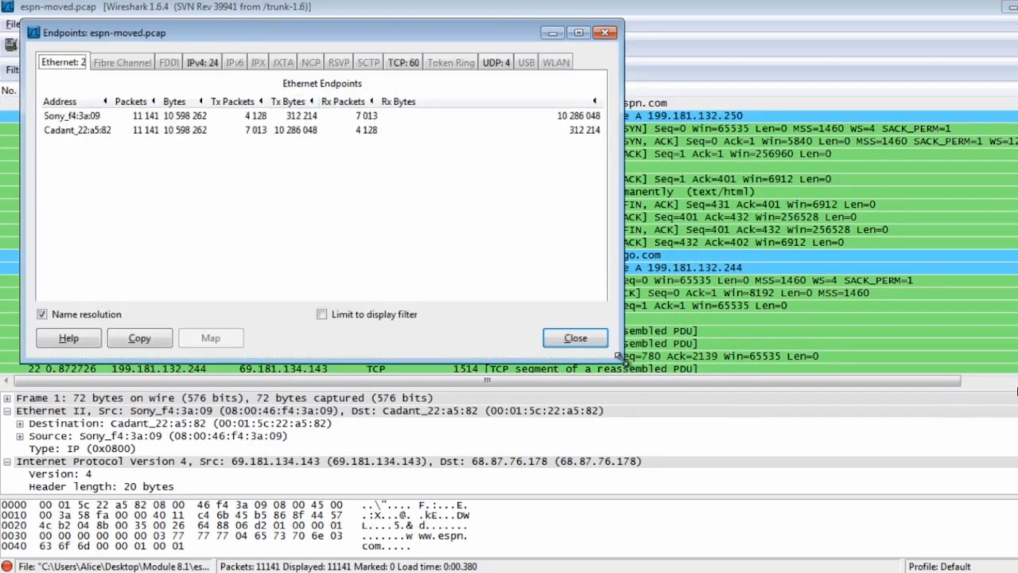
drag(622, 360, 896, 498)
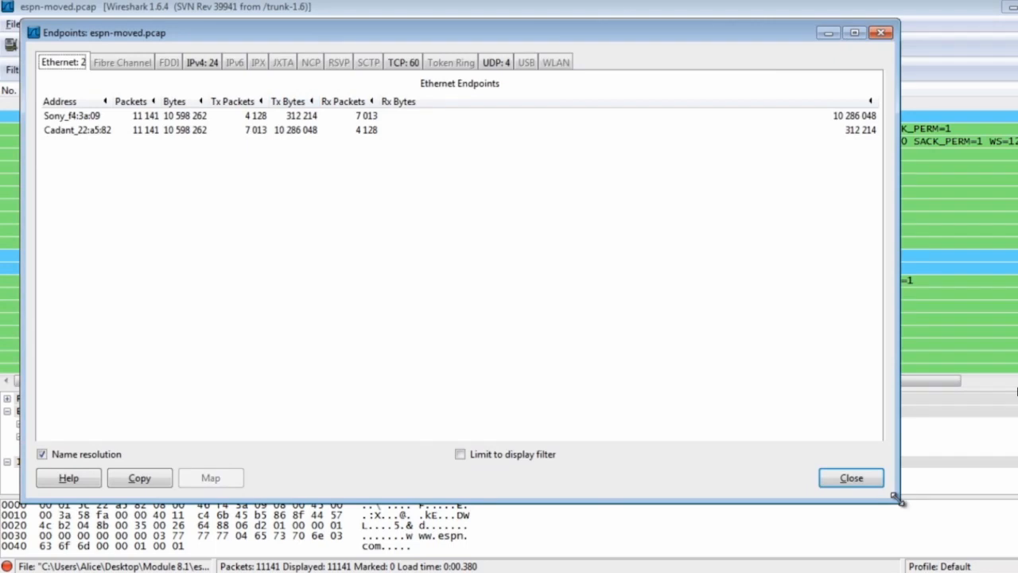
click(218, 64)
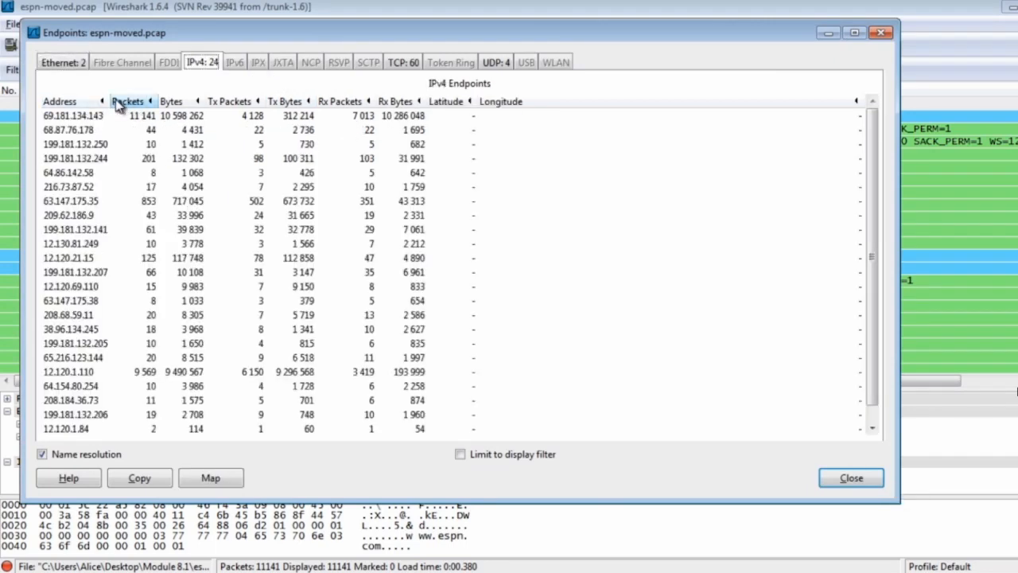
drag(103, 102, 220, 111)
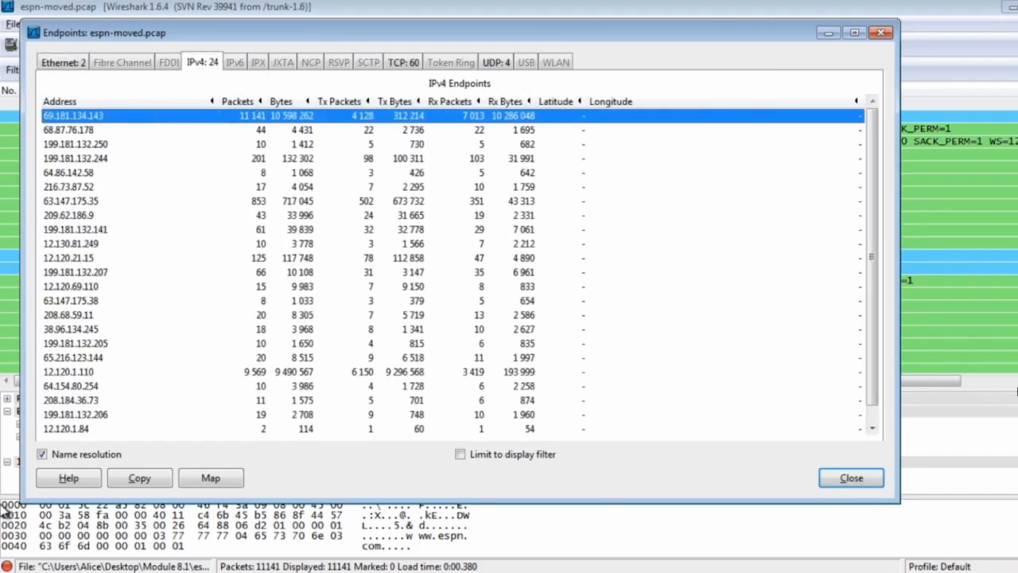
Step: Examine the IPv4 endpoint addresses from 68.87.76.178 down through the list
mouse_move(874, 232)
mouse_down()
mouse_move(874, 290)
mouse_move(873, 224)
mouse_up()
click(84, 130)
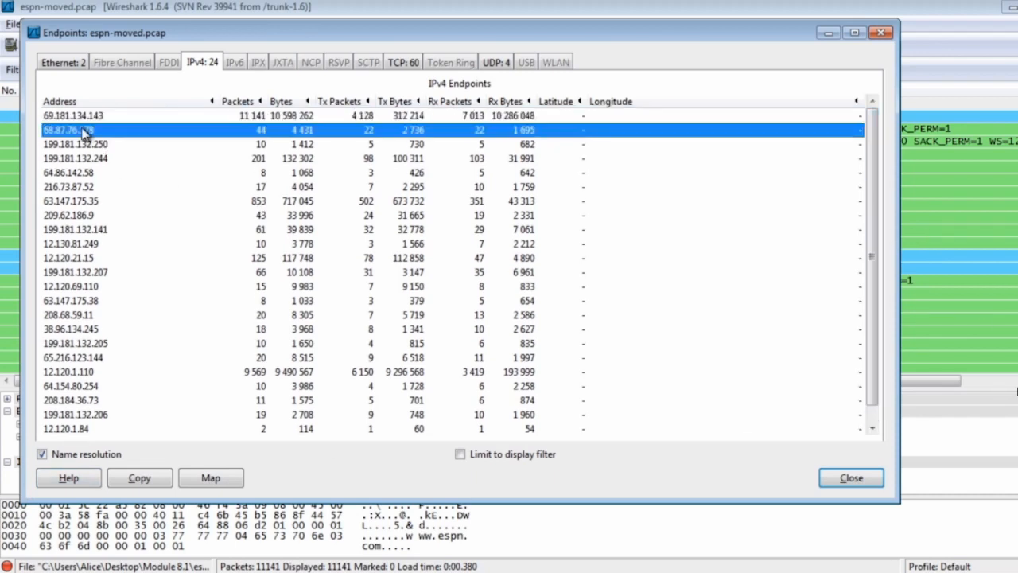
click(85, 145)
click(83, 162)
drag(84, 165, 94, 377)
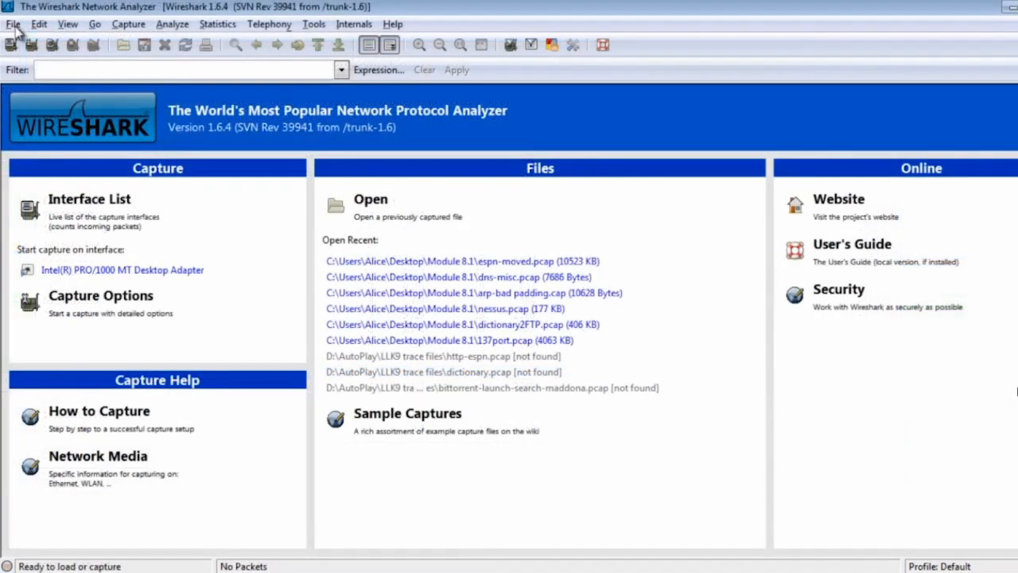
Step: Open the capture file evilprogram from the Module 8.1 folder and enlarge the packet details area
click(14, 24)
click(27, 44)
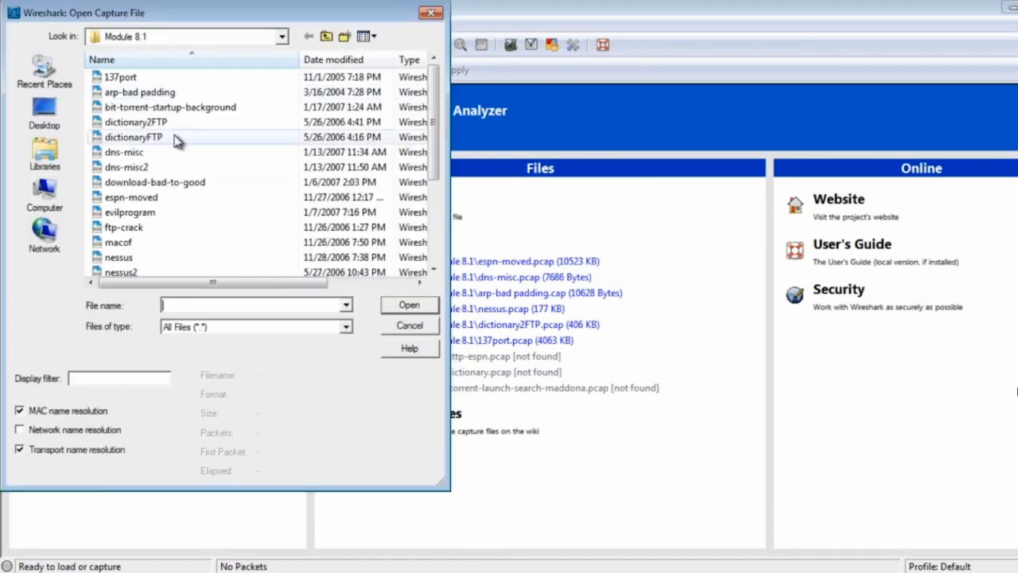
click(184, 213)
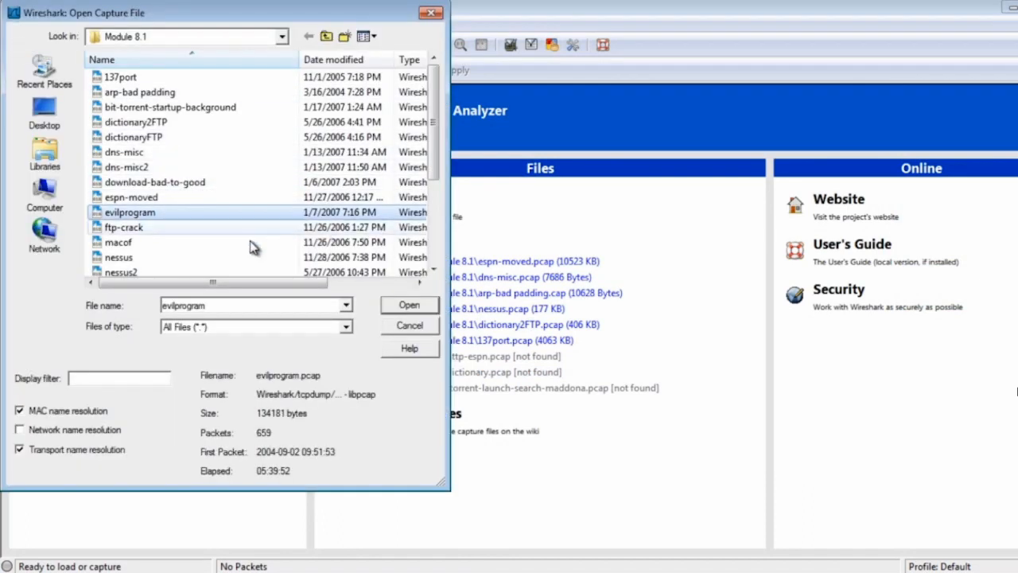
click(408, 306)
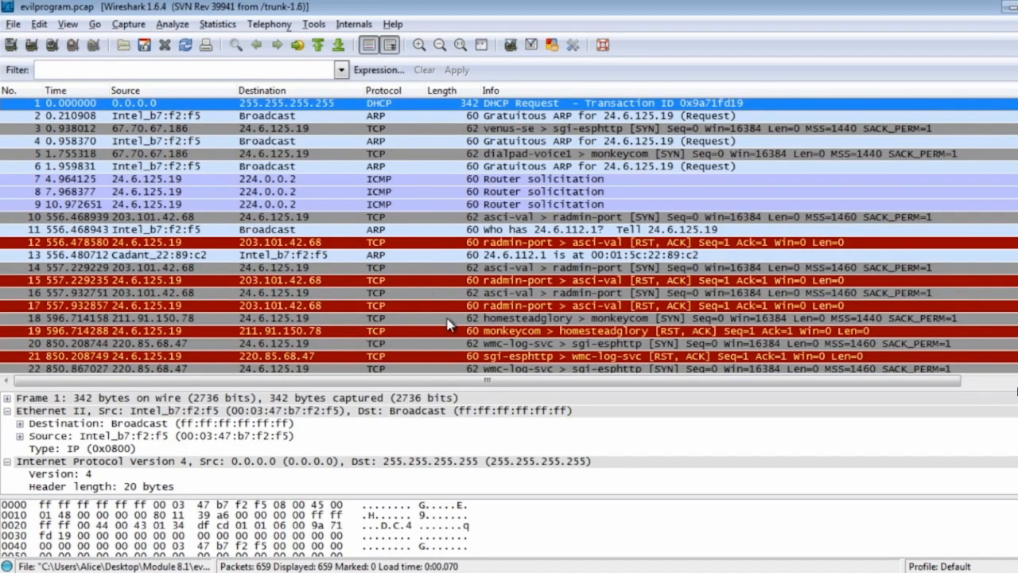
drag(484, 388, 484, 297)
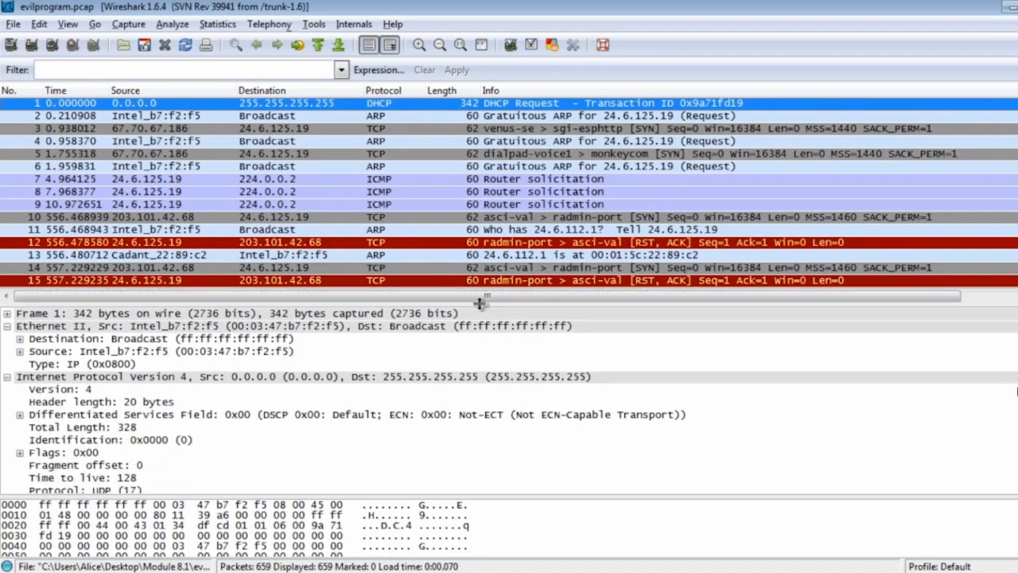
Step: Examine the gratuitous ARP request in packet 2 and look through the rest of the packet list
click(355, 117)
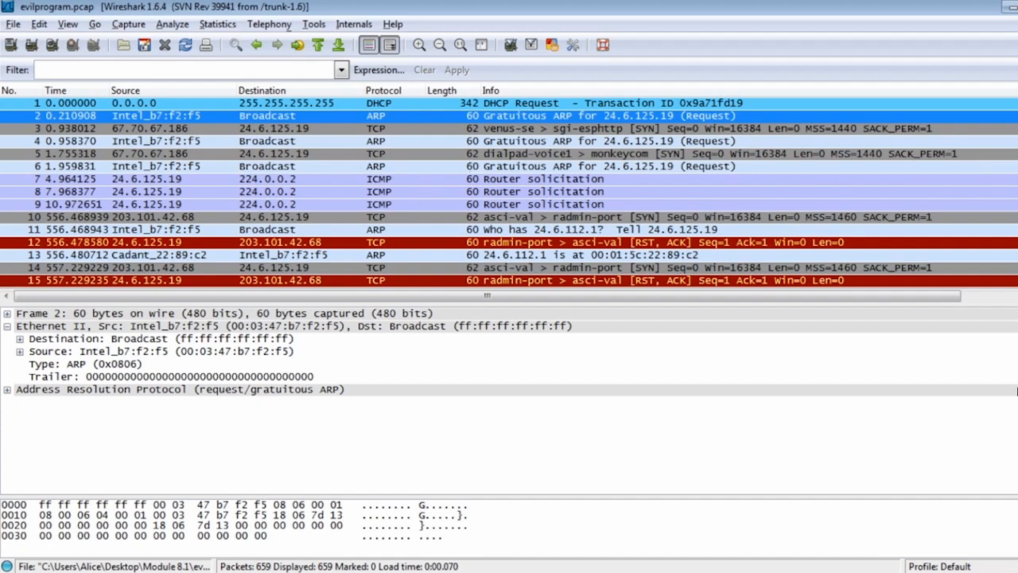
scroll(509, 191, down, 10)
scroll(509, 191, up, 10)
Step: Apply the display filter dns to the evilprogram.pcap capture
click(185, 66)
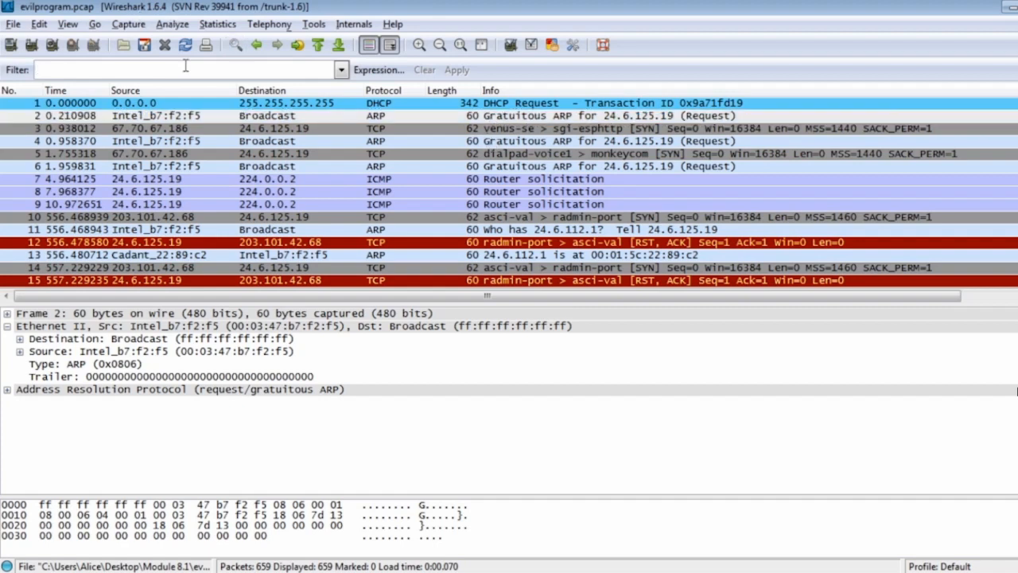
text(dns)
key(Return)
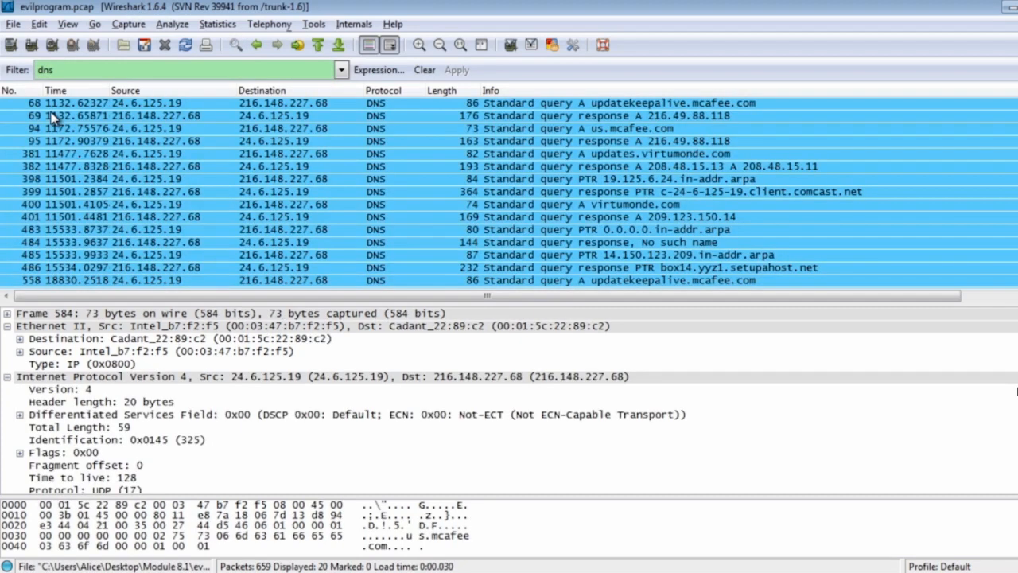
Step: Examine the DNS queries and responses from packet 69 through packet 399
click(53, 118)
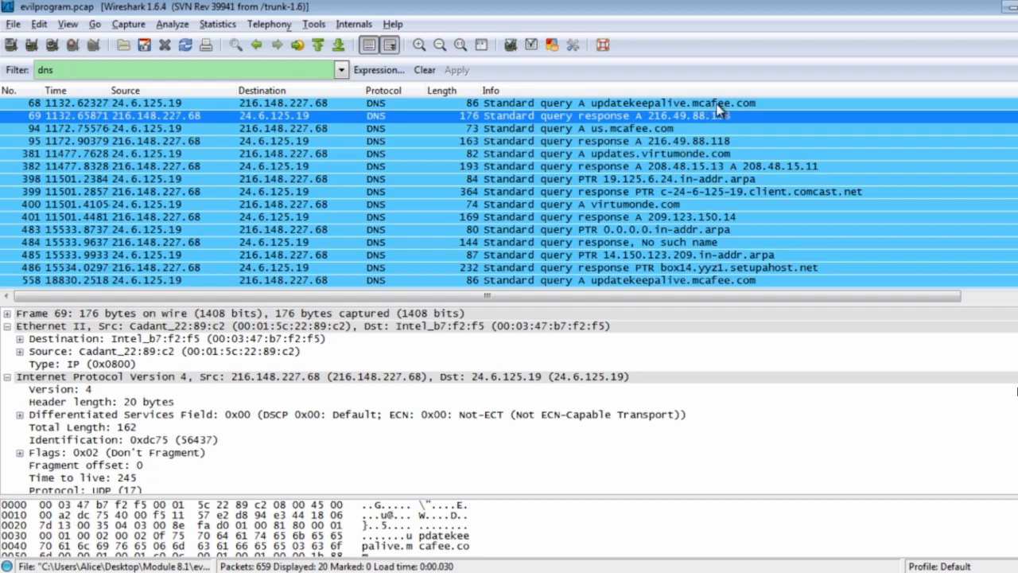
click(621, 130)
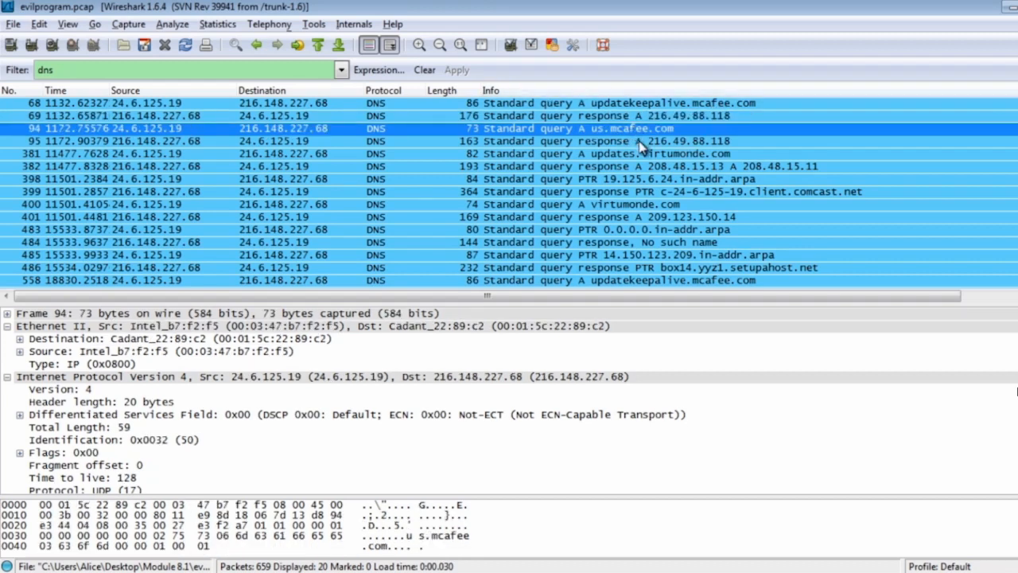
click(647, 141)
click(660, 168)
click(667, 192)
Step: Collapse the Internet Protocol details of packet 400 and examine its Domain Name System query for virtumonde.com
click(681, 205)
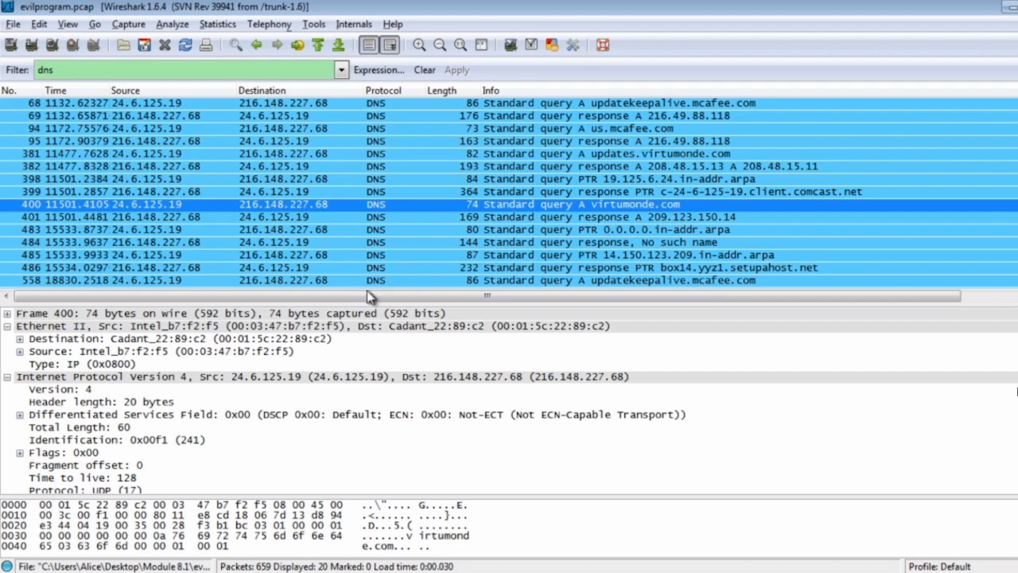
click(6, 377)
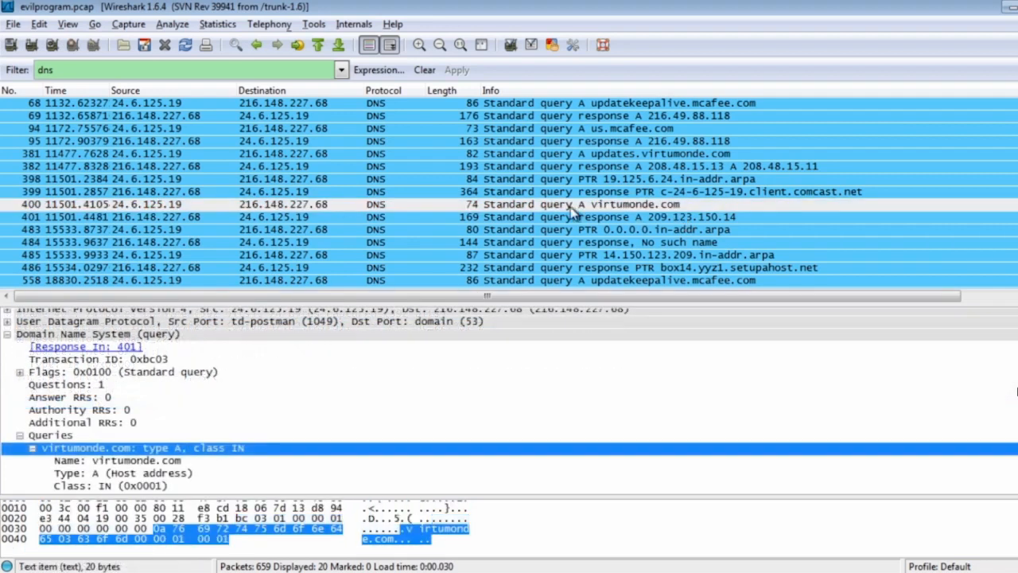
click(579, 206)
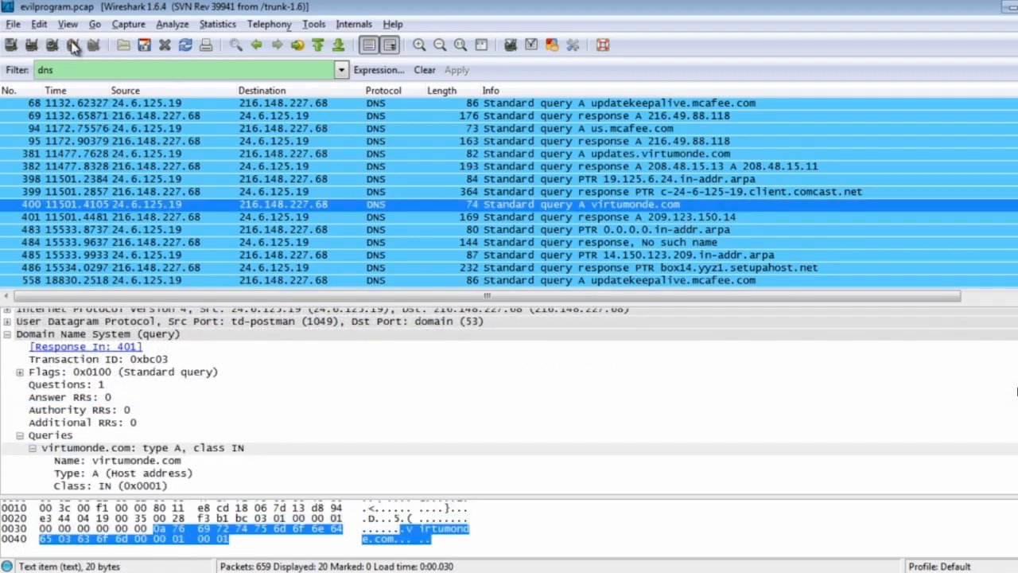
drag(68, 70, 31, 71)
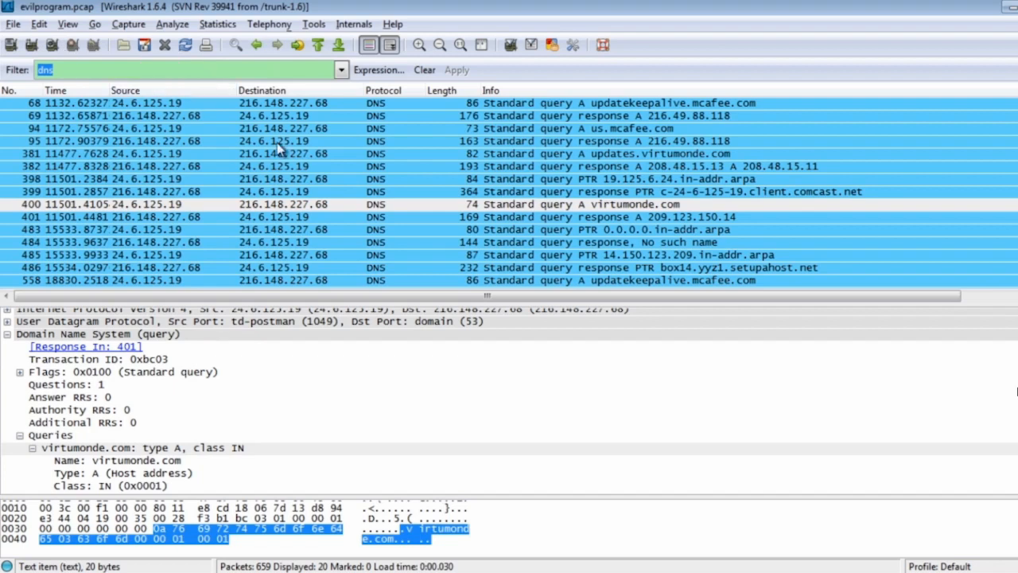
click(649, 206)
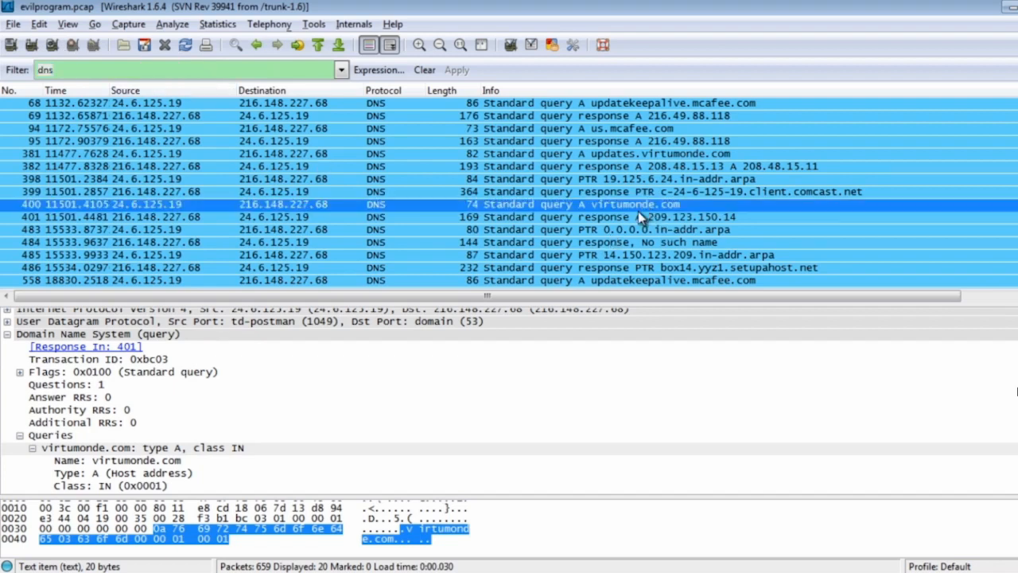
Step: Compare the DNS details of packets 401, 484 and 399 with the virtumonde.com query in packet 400
click(638, 213)
click(638, 240)
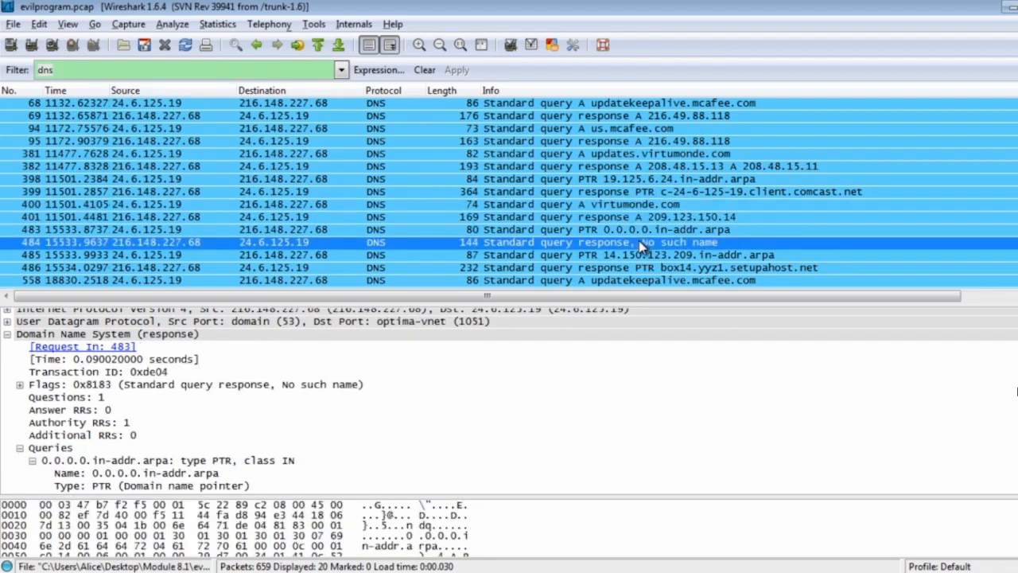
click(644, 195)
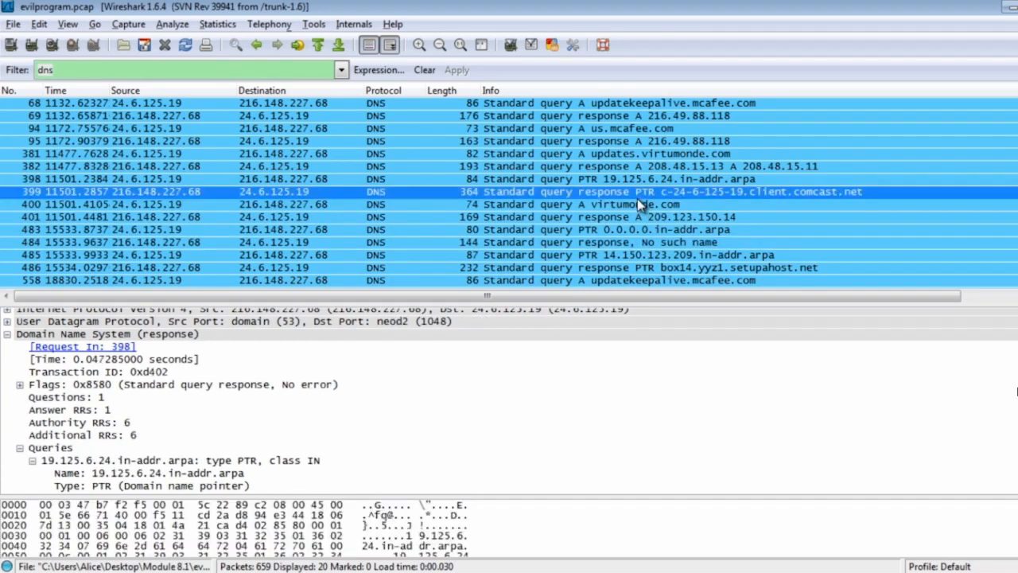
click(646, 205)
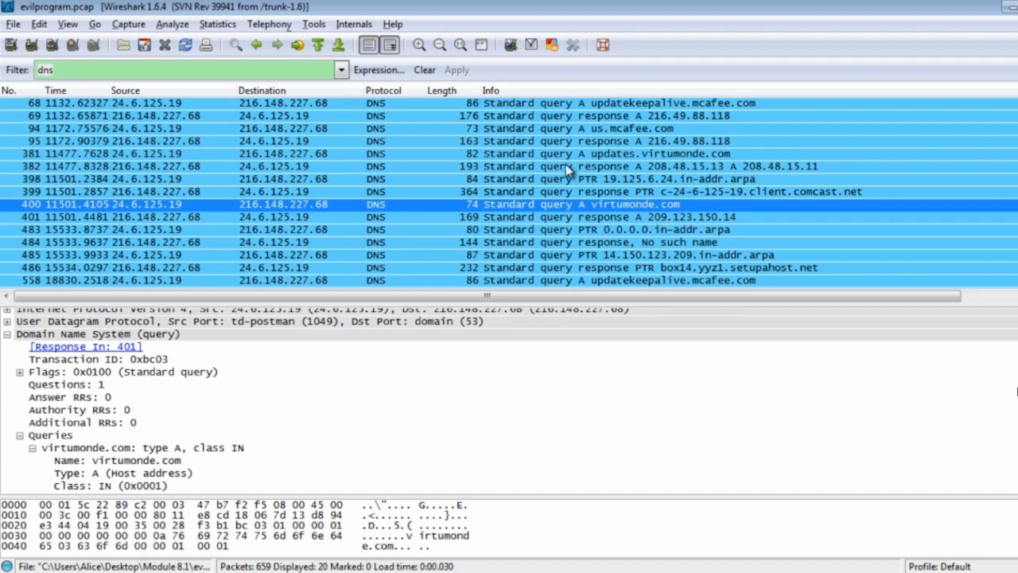
Step: Select the whole dns expression in the display filter
click(68, 66)
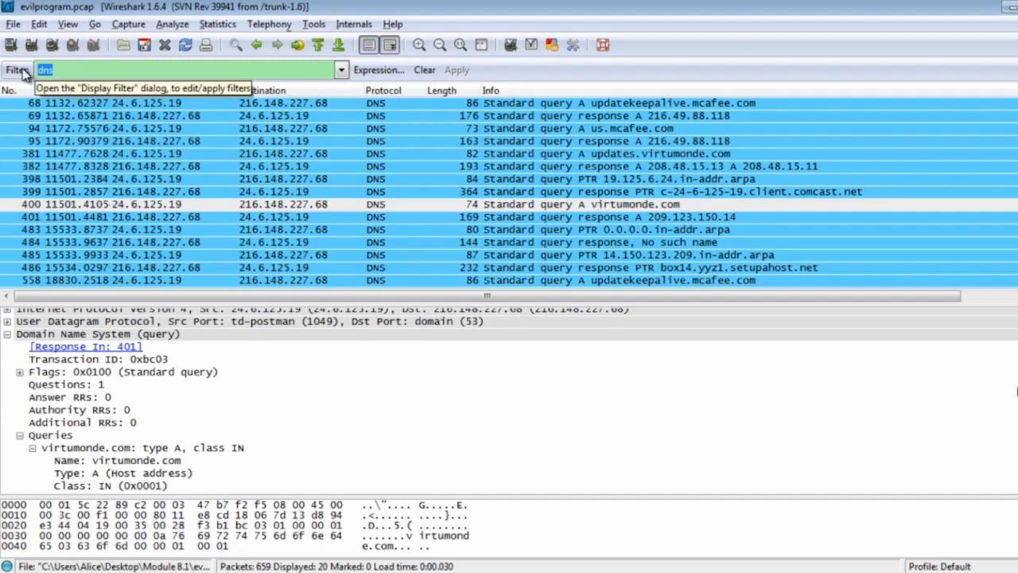